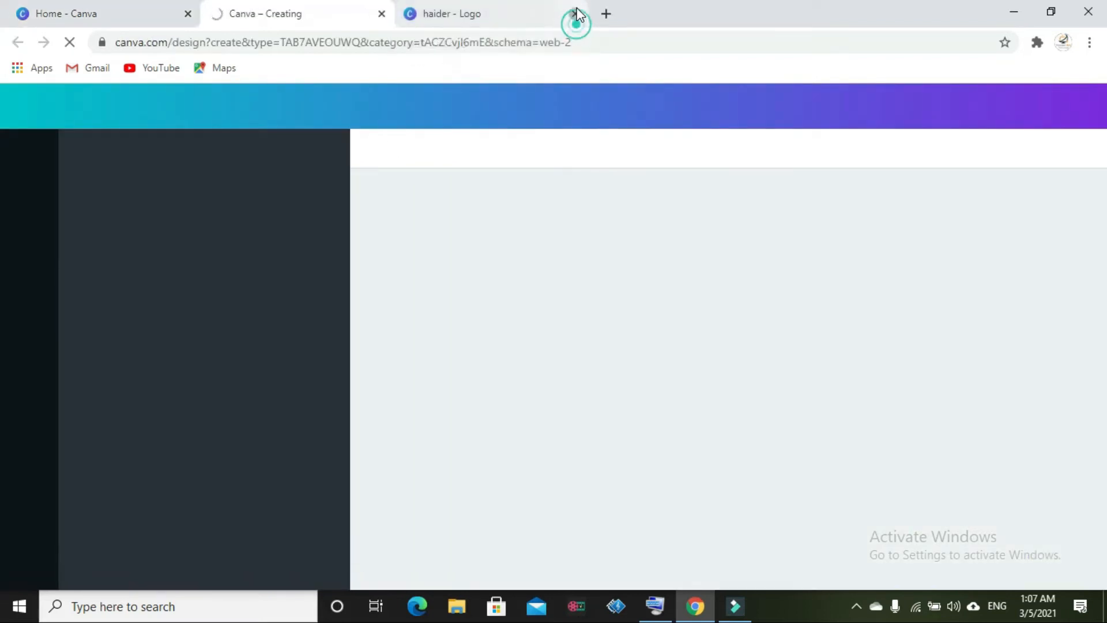
Step: Close the older logo design's browser tab and look through the logo template categories for the new blank design
{"action": "left_click", "coordinate": [576, 12]}
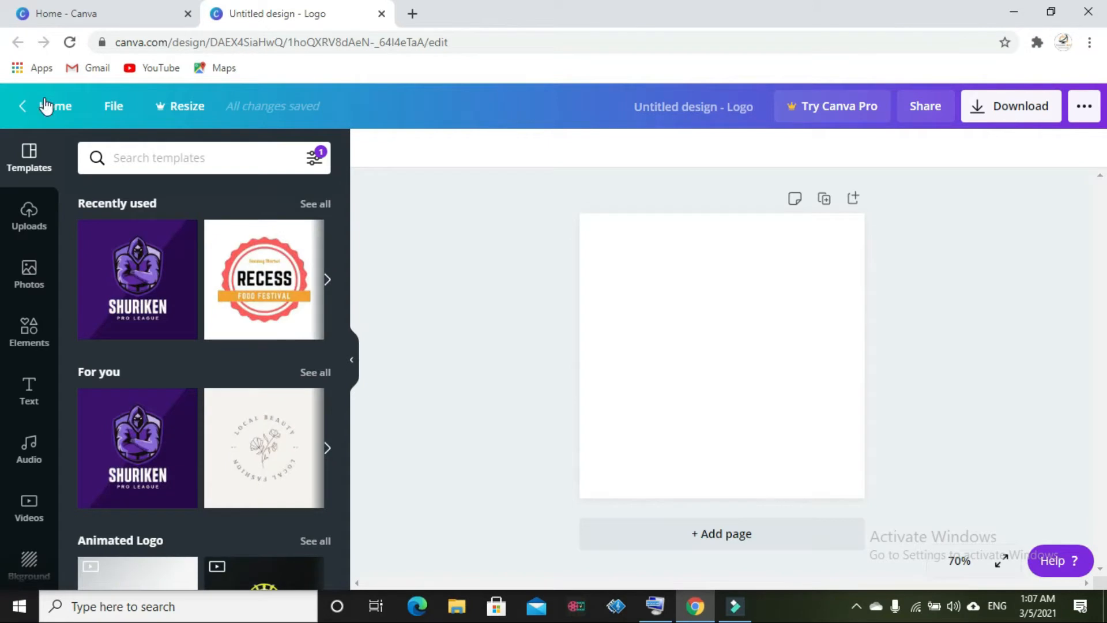
{"action": "scroll", "coordinate": [221, 277], "scroll_direction": "down", "scroll_amount": 3}
{"action": "scroll", "coordinate": [224, 275], "scroll_direction": "up", "scroll_amount": 1}
{"action": "scroll", "coordinate": [224, 275], "scroll_direction": "up", "scroll_amount": 1}
{"action": "scroll", "coordinate": [223, 276], "scroll_direction": "down", "scroll_amount": 5}
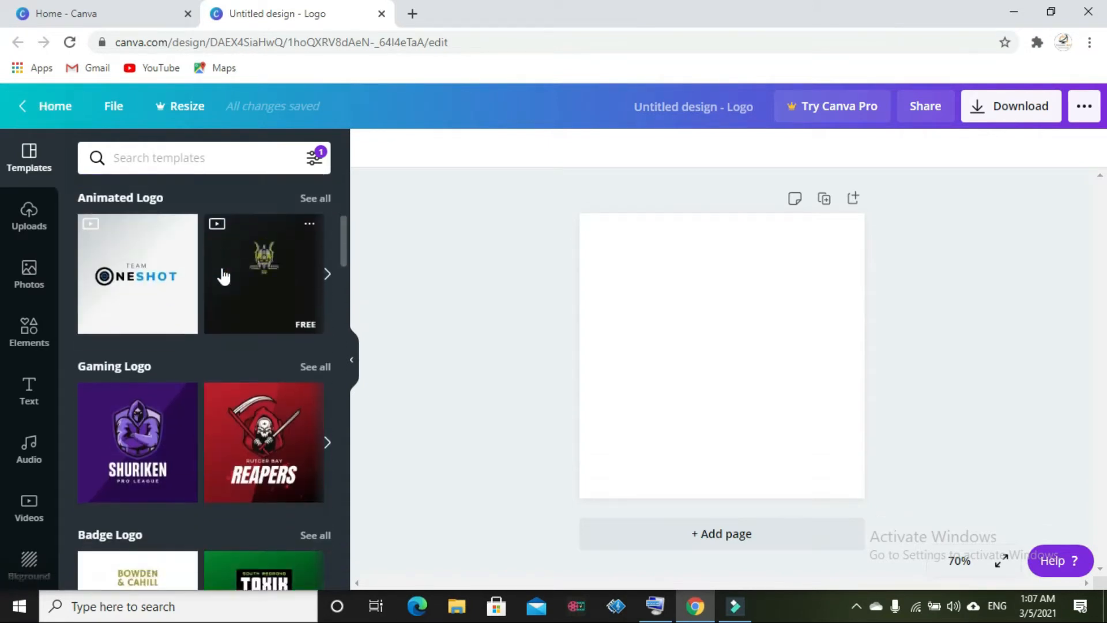
{"action": "scroll", "coordinate": [224, 276], "scroll_direction": "down", "scroll_amount": 3}
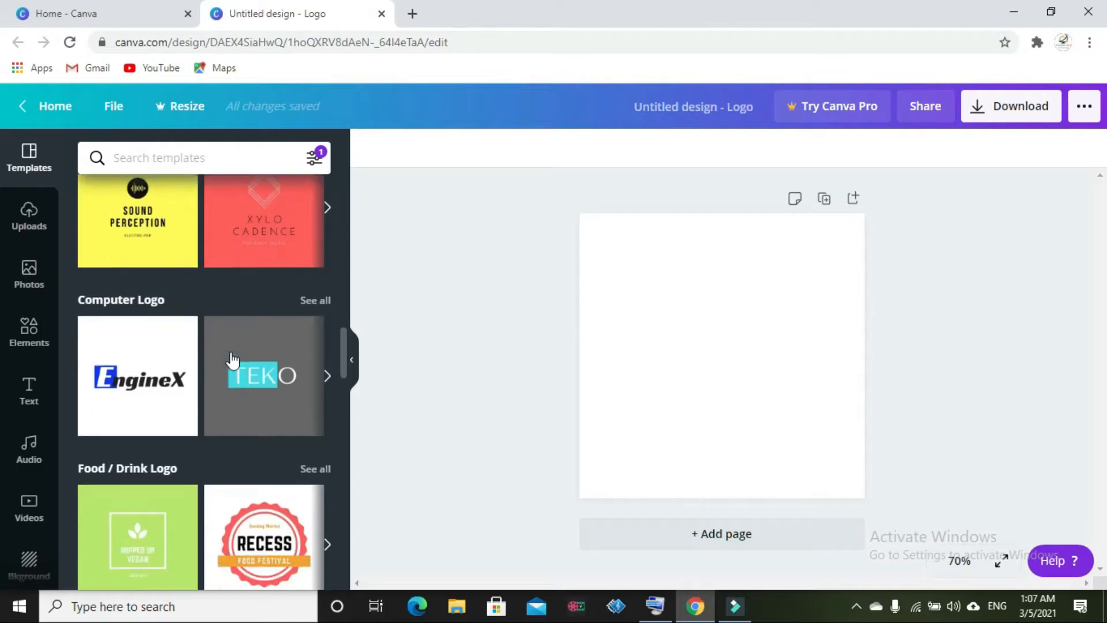
{"action": "scroll", "coordinate": [230, 350], "scroll_direction": "down", "scroll_amount": 2}
{"action": "scroll", "coordinate": [230, 352], "scroll_direction": "up", "scroll_amount": 3}
{"action": "scroll", "coordinate": [231, 354], "scroll_direction": "down", "scroll_amount": 3}
{"action": "scroll", "coordinate": [233, 358], "scroll_direction": "down", "scroll_amount": 6}
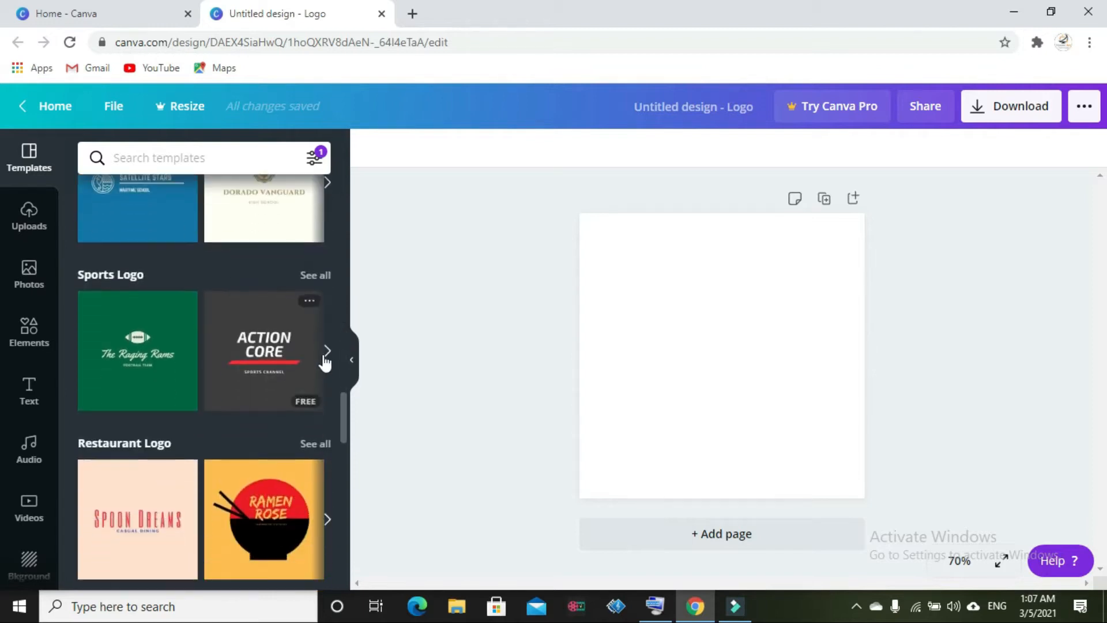
{"action": "left_click", "coordinate": [349, 359]}
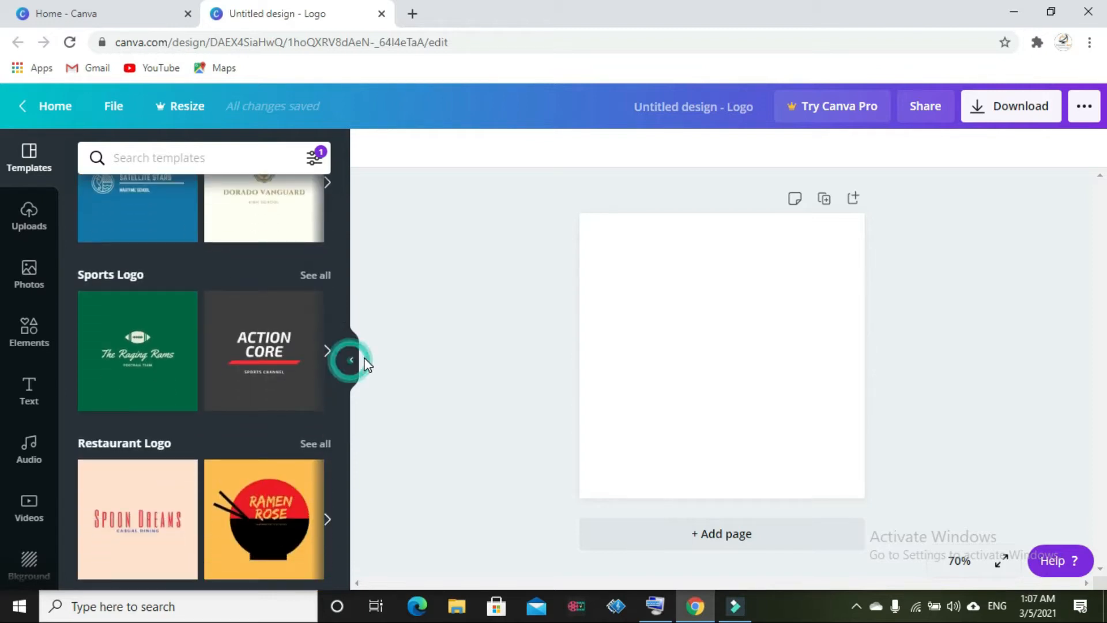
{"action": "scroll", "coordinate": [246, 363], "scroll_direction": "down", "scroll_amount": 4}
{"action": "scroll", "coordinate": [246, 362], "scroll_direction": "down", "scroll_amount": 5}
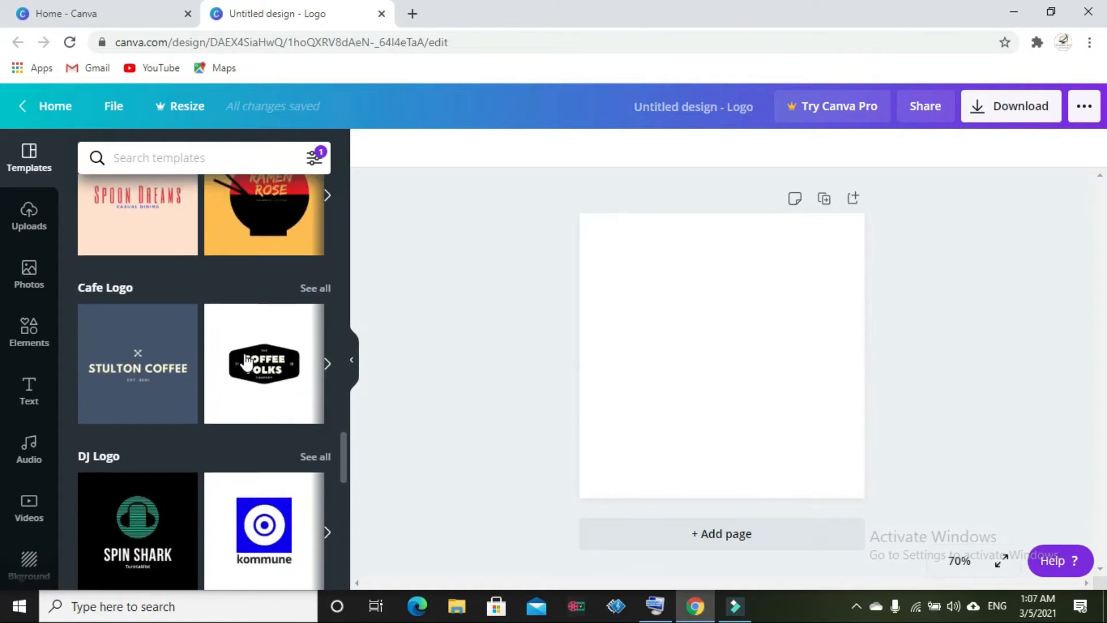
{"action": "scroll", "coordinate": [247, 406], "scroll_direction": "down", "scroll_amount": 10}
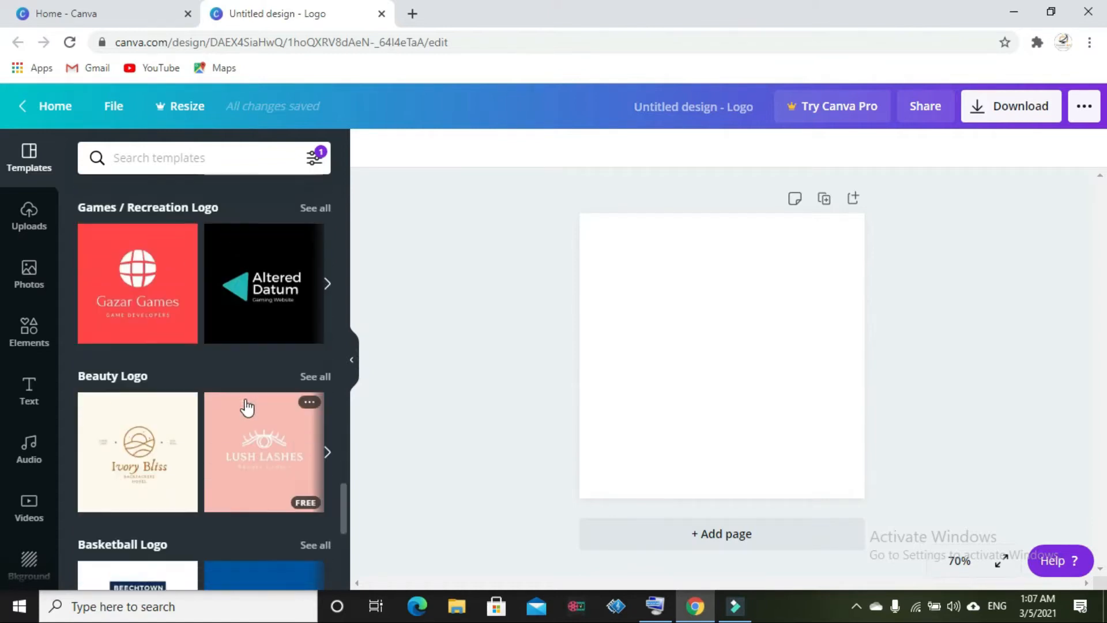
{"action": "scroll", "coordinate": [247, 406], "scroll_direction": "up", "scroll_amount": 3}
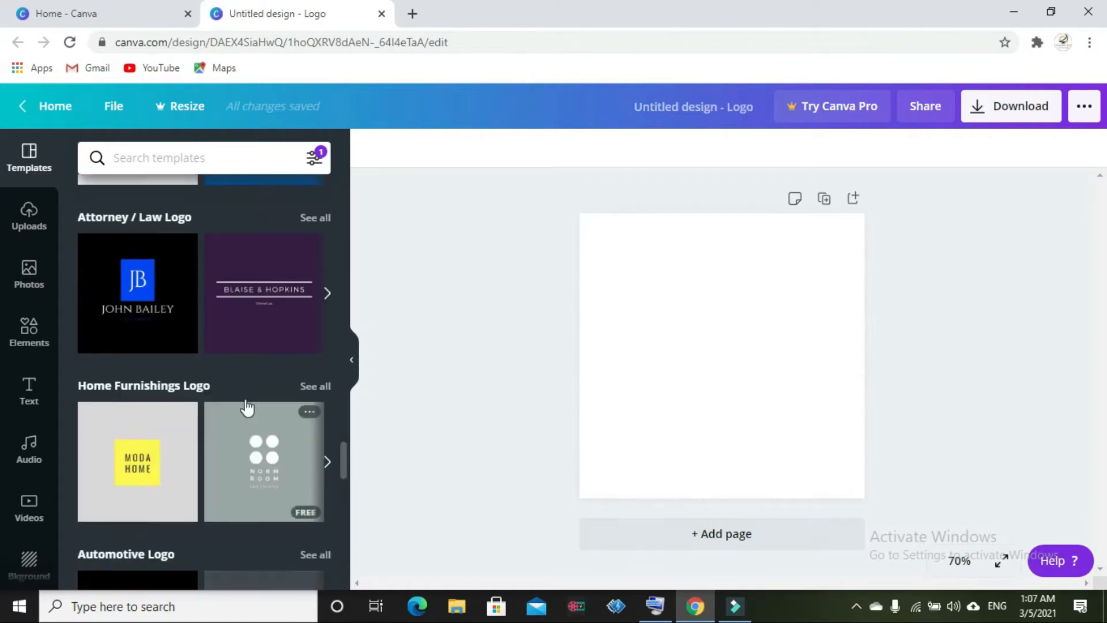
{"action": "scroll", "coordinate": [176, 328], "scroll_direction": "down", "scroll_amount": 5}
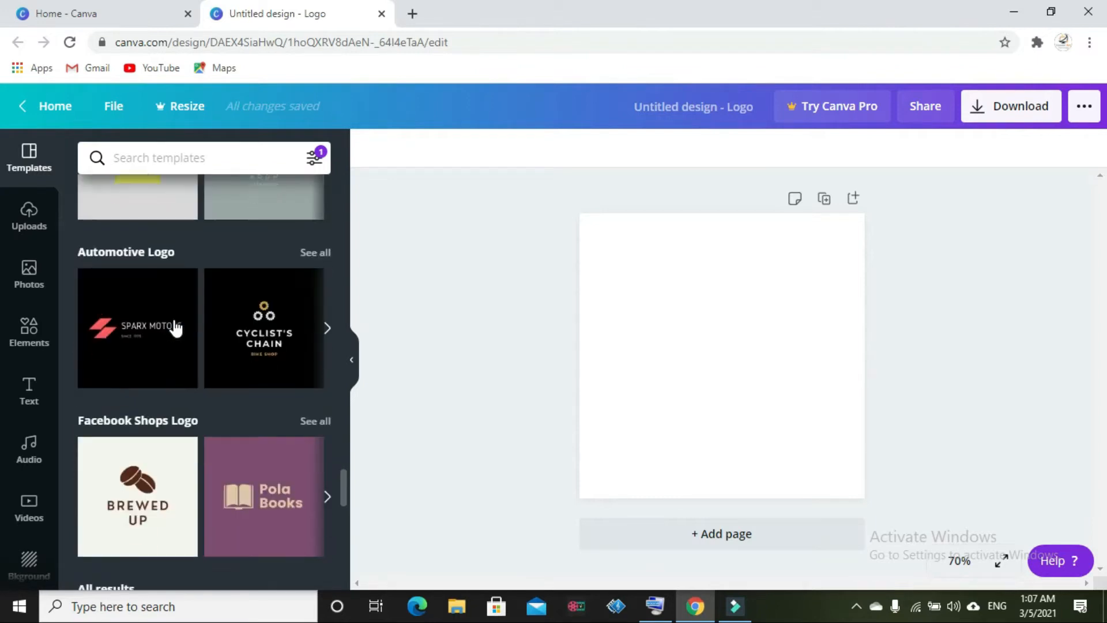
{"action": "scroll", "coordinate": [176, 328], "scroll_direction": "down", "scroll_amount": 2}
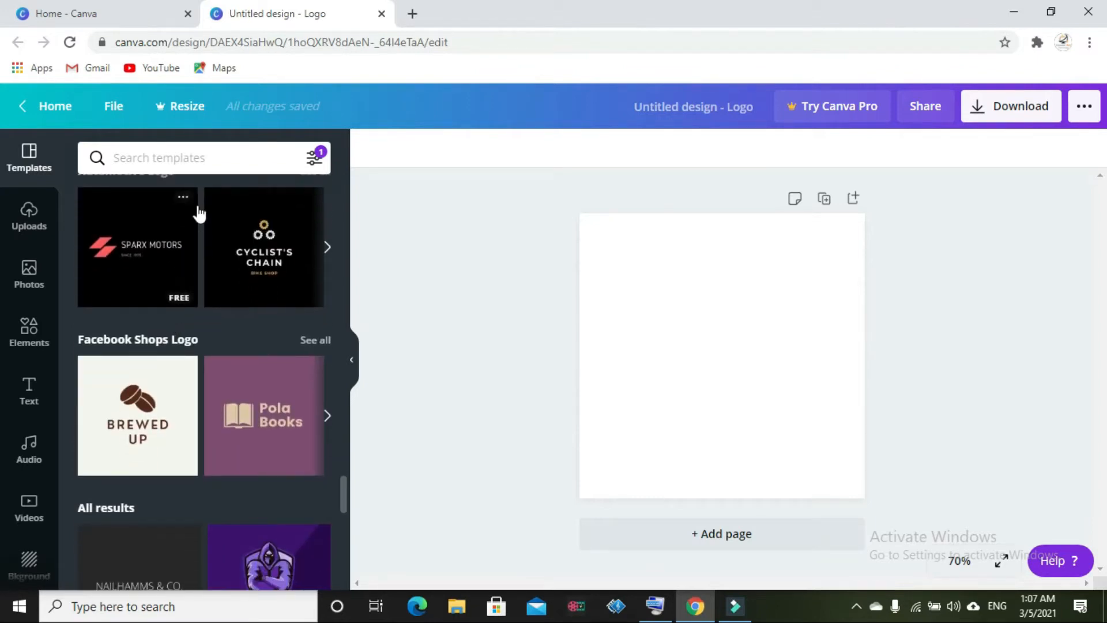
Step: Search the templates for "tech" and apply the Triangle logo template to the blank page
{"action": "left_click", "coordinate": [177, 157]}
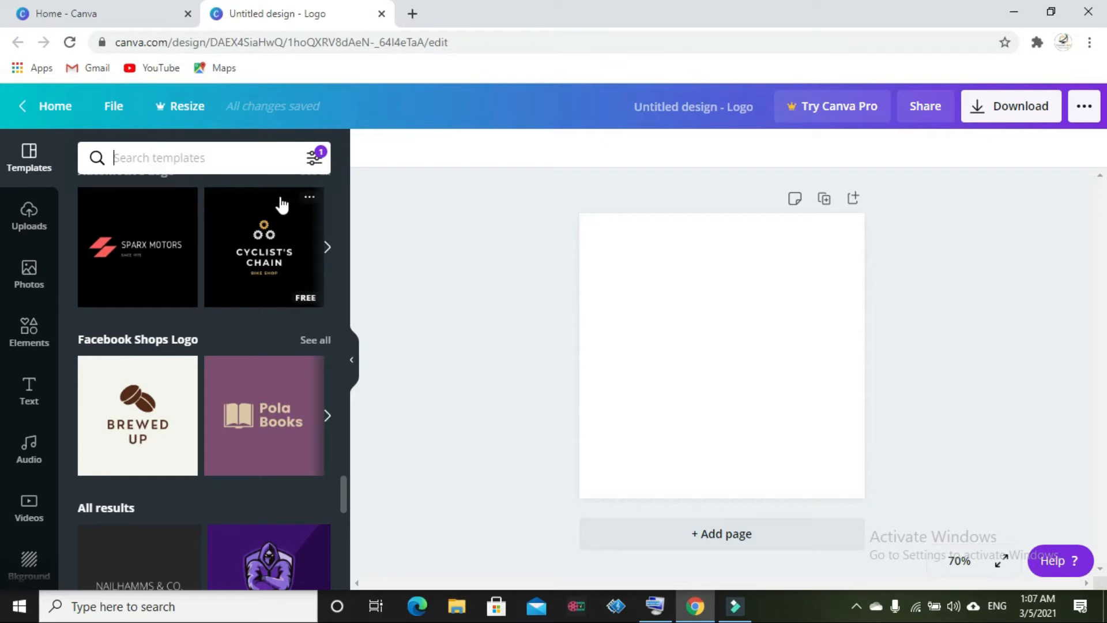
{"action": "type", "text": "tech"}
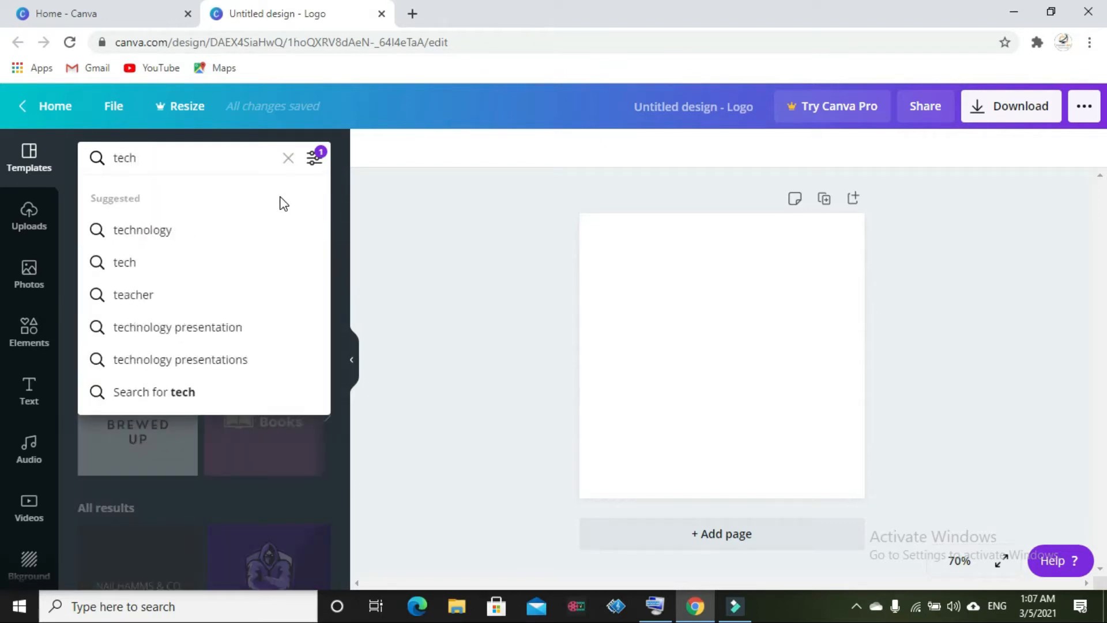
{"action": "left_click", "coordinate": [121, 261]}
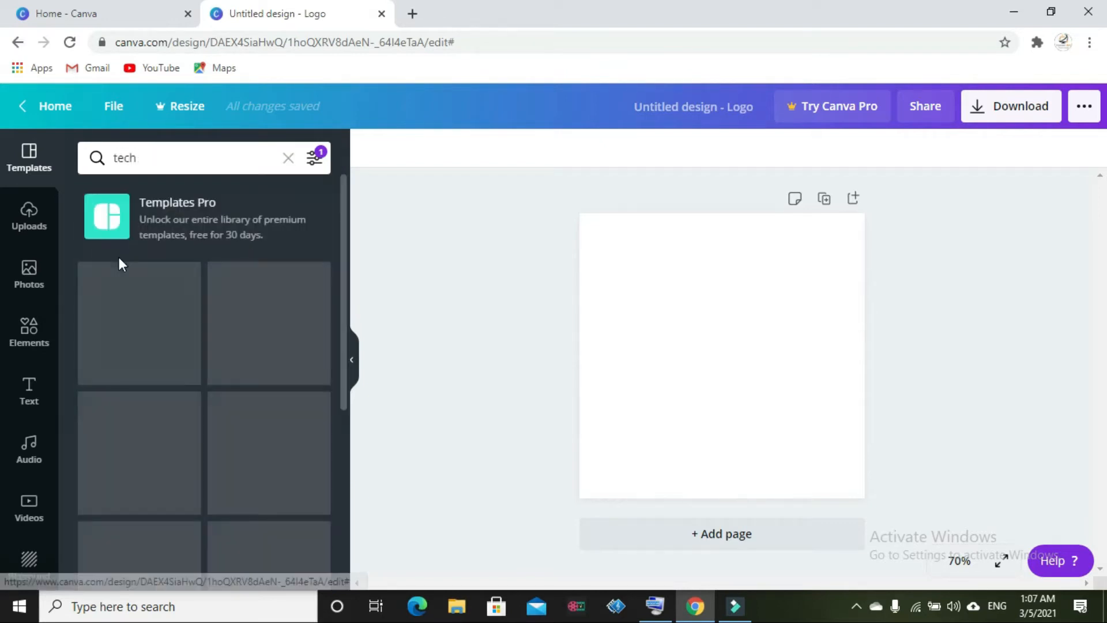
{"action": "scroll", "coordinate": [199, 333], "scroll_direction": "down", "scroll_amount": 3}
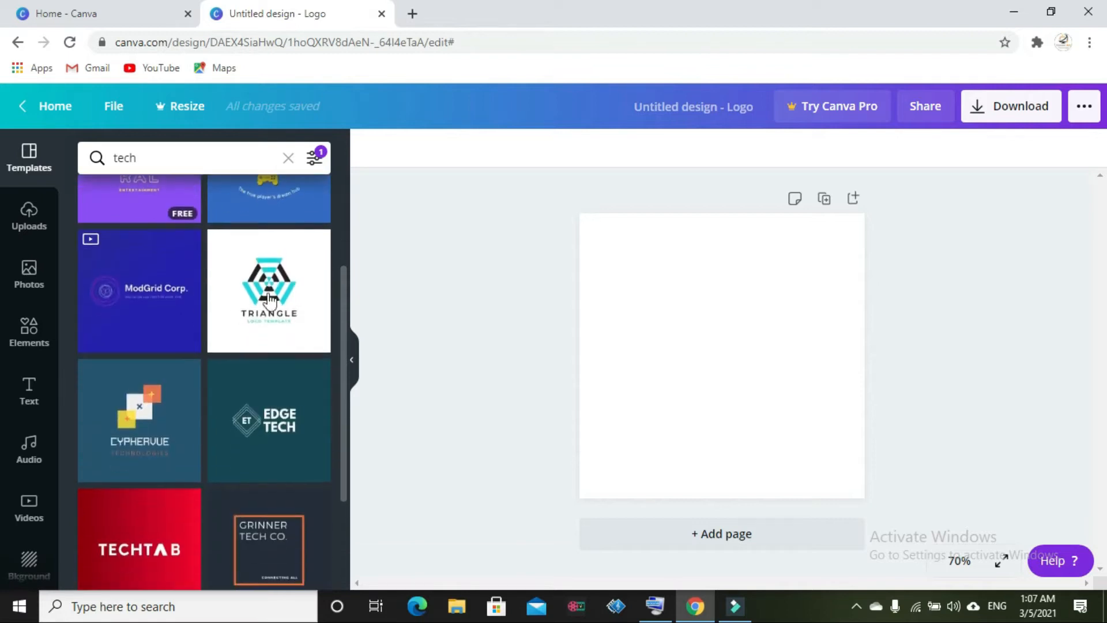
{"action": "left_click_drag", "start_coordinate": [261, 287], "coordinate": [679, 296]}
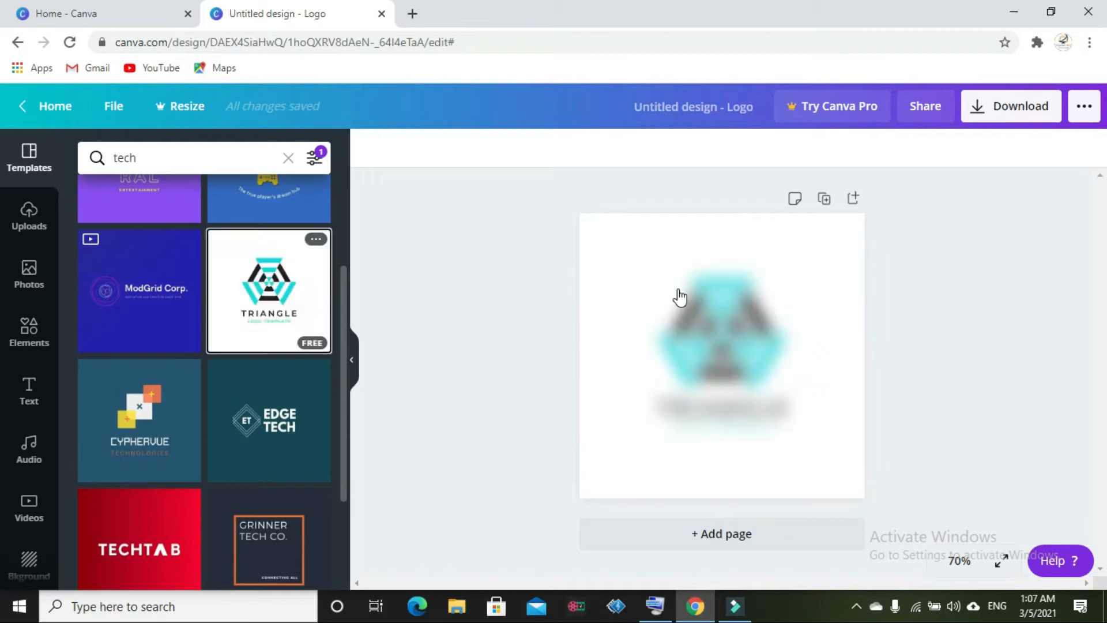
{"action": "left_click", "coordinate": [351, 360]}
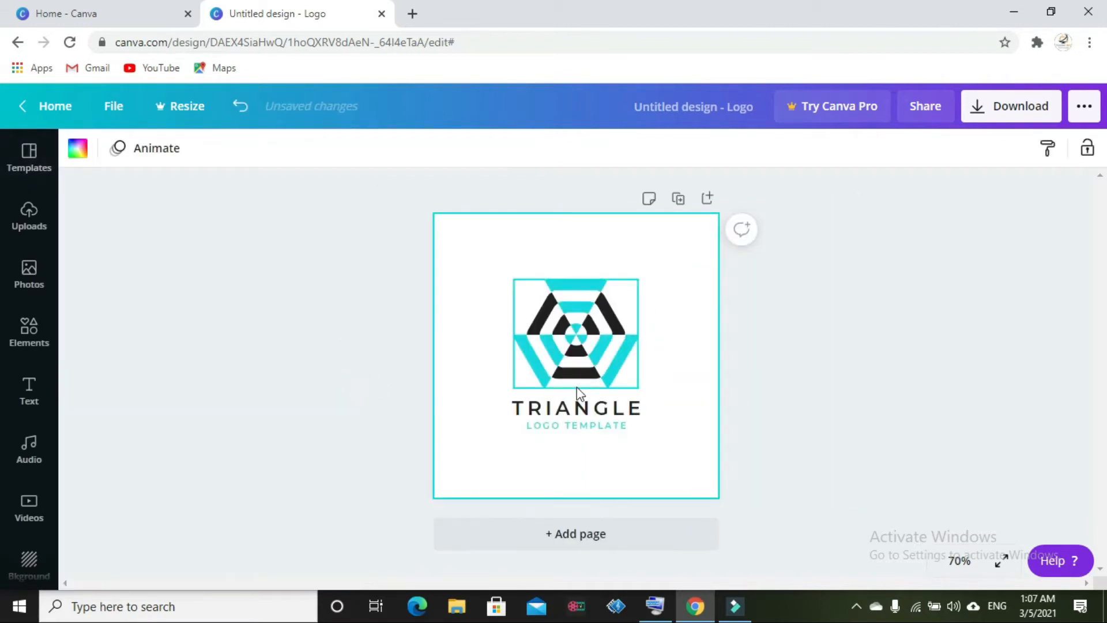
Step: Shrink the triangle emblem slightly and place it centred above the TRIANGLE text
{"action": "left_click", "coordinate": [576, 346]}
{"action": "left_click_drag", "start_coordinate": [576, 346], "coordinate": [524, 292]}
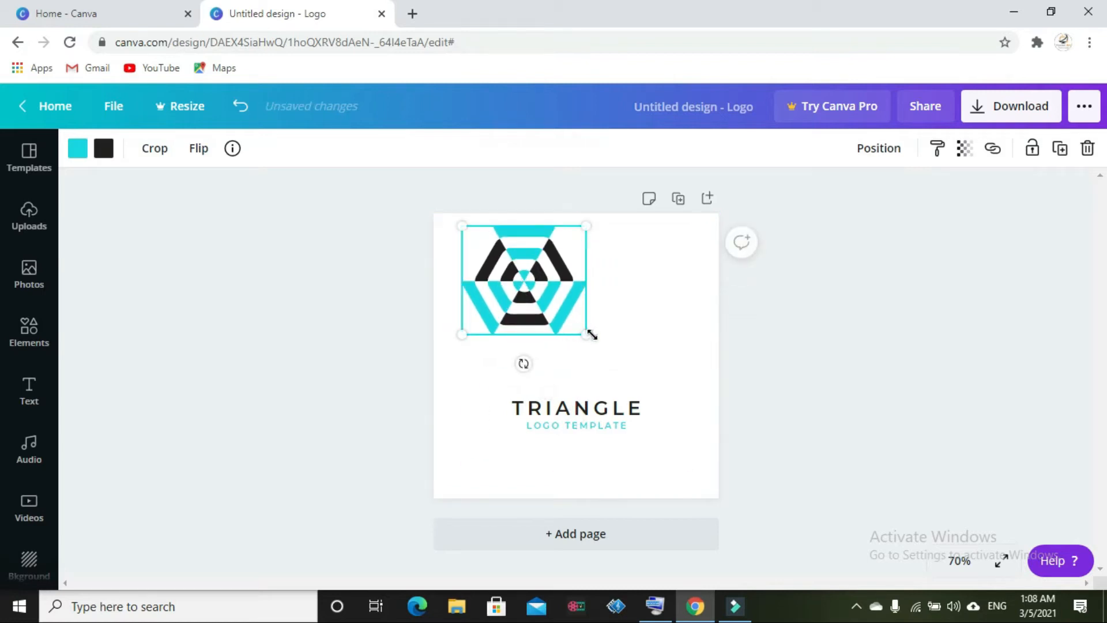
{"action": "mouse_move", "coordinate": [583, 335]}
{"action": "left_mouse_down"}
{"action": "mouse_move", "coordinate": [664, 403]}
{"action": "mouse_move", "coordinate": [564, 316]}
{"action": "mouse_move", "coordinate": [572, 322]}
{"action": "left_mouse_up"}
{"action": "left_click_drag", "start_coordinate": [503, 265], "coordinate": [563, 316]}
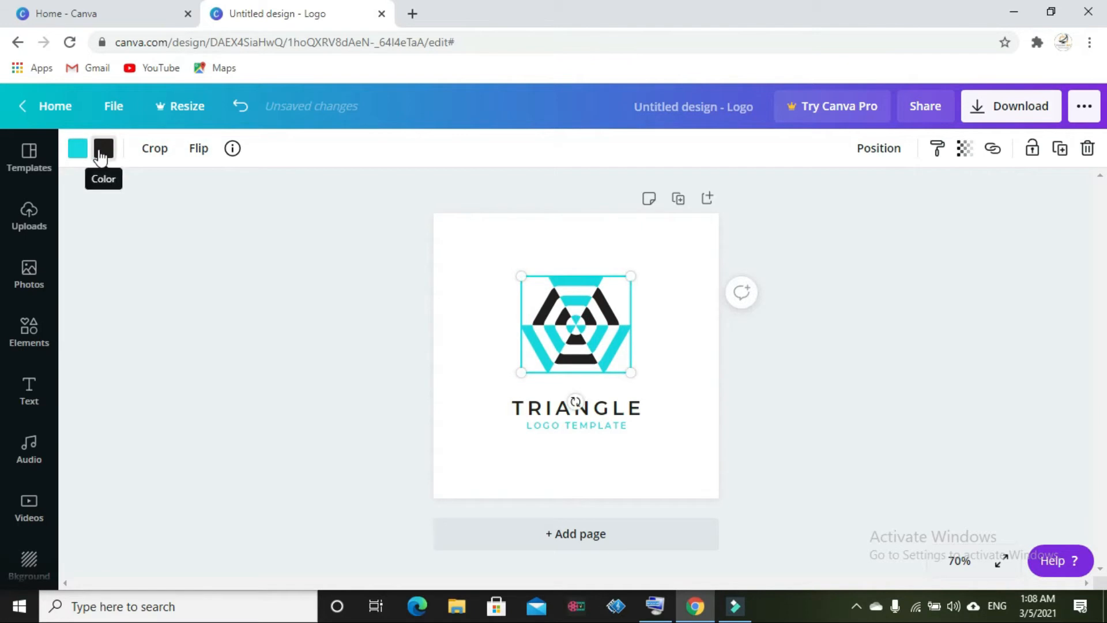
Step: Recolour the emblem's turquoise parts with the default red
{"action": "left_click", "coordinate": [79, 152]}
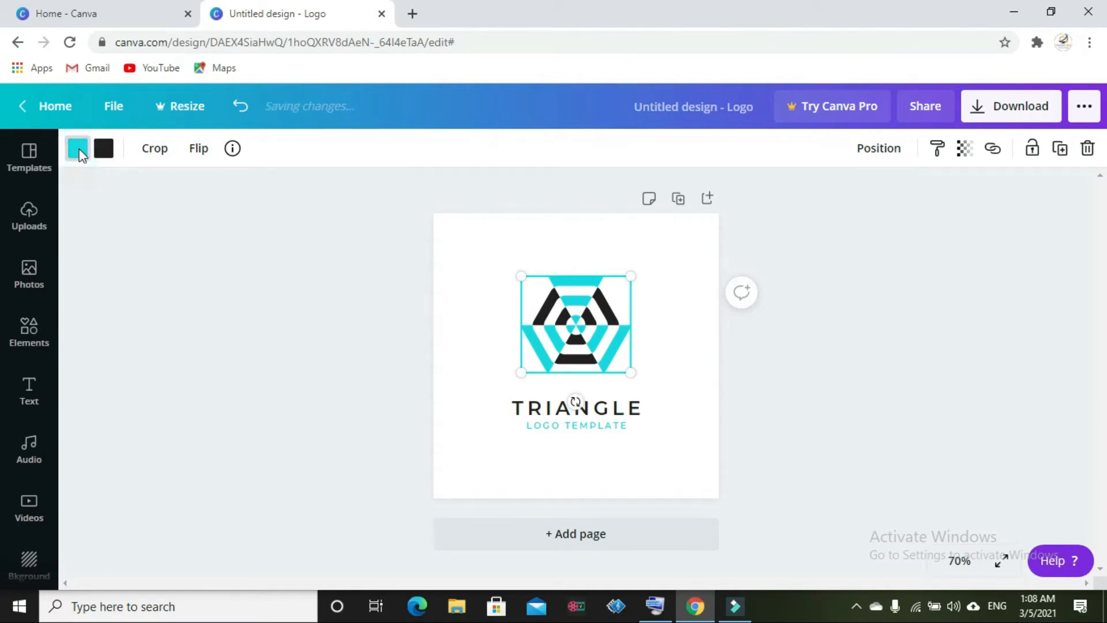
{"action": "left_click", "coordinate": [94, 427]}
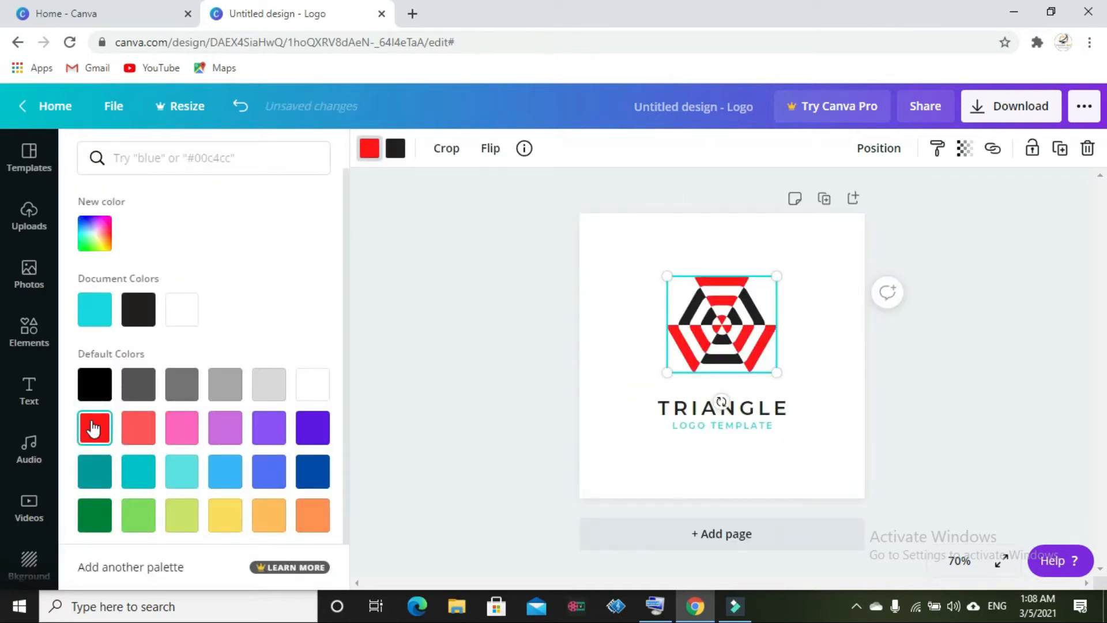
{"action": "left_click", "coordinate": [445, 251]}
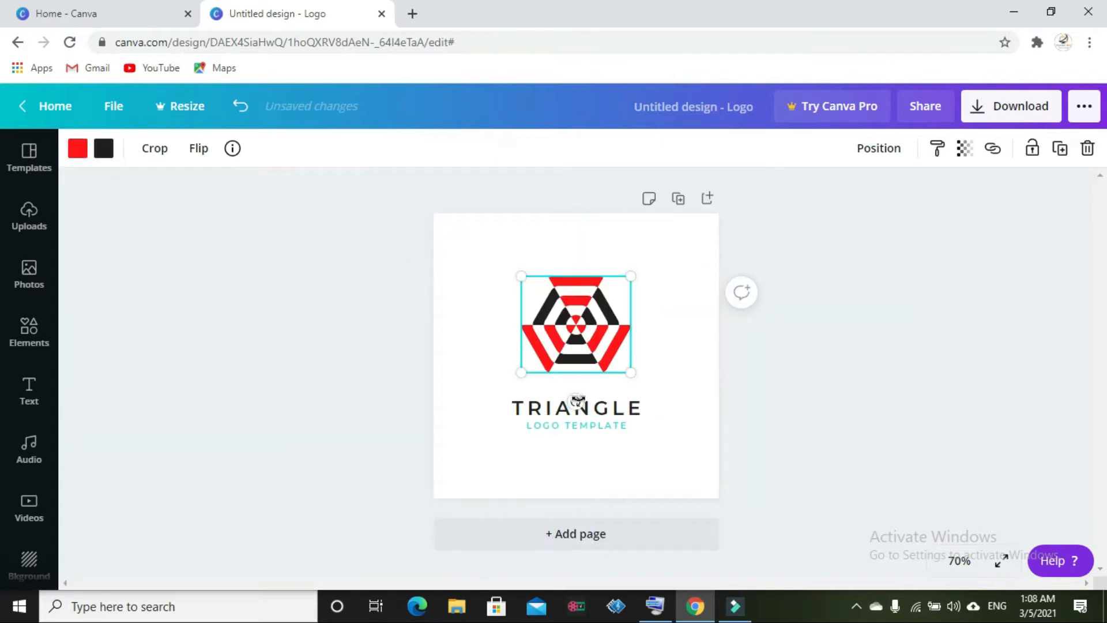
Step: Try out the emblem's transparency setting, leaving it at 100
{"action": "left_click", "coordinate": [957, 154]}
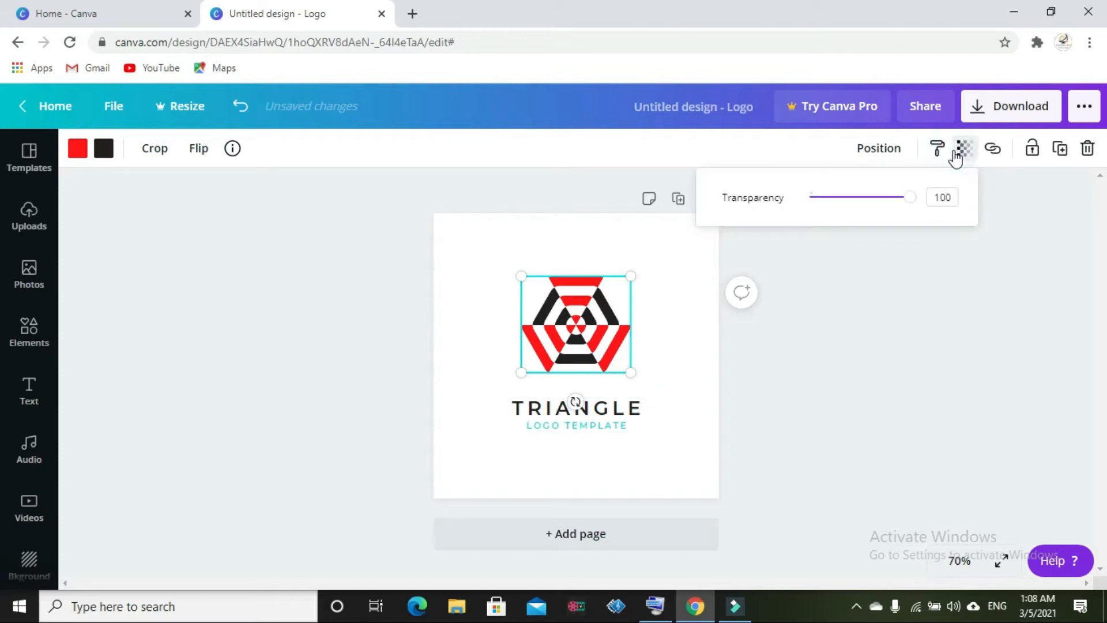
{"action": "left_click", "coordinate": [803, 206]}
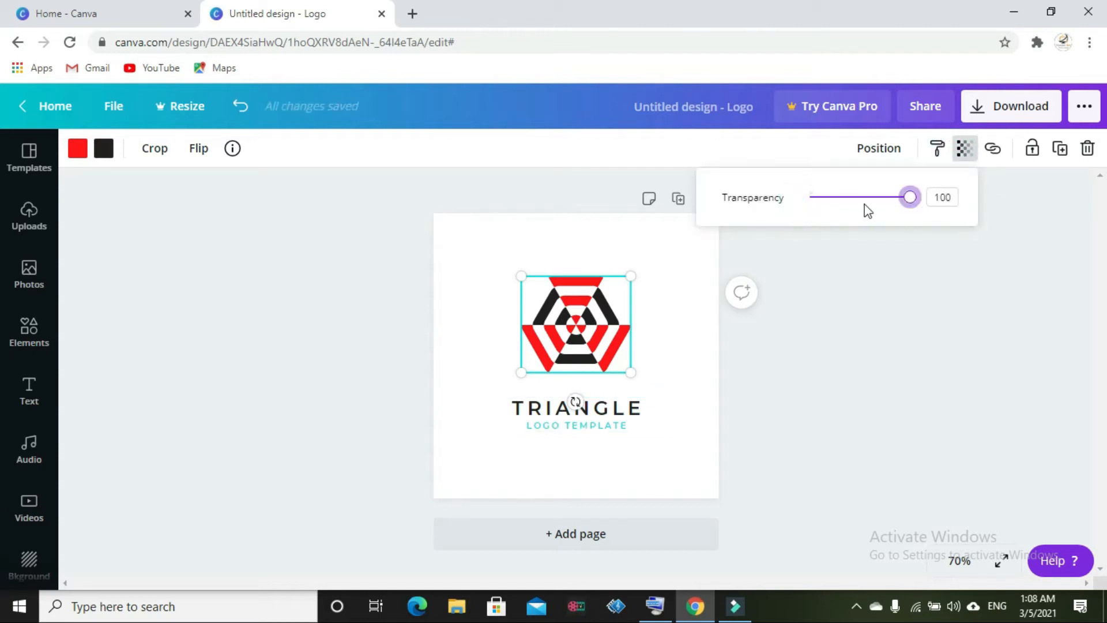
{"action": "left_click_drag", "start_coordinate": [892, 208], "coordinate": [920, 212]}
{"action": "left_click", "coordinate": [895, 302]}
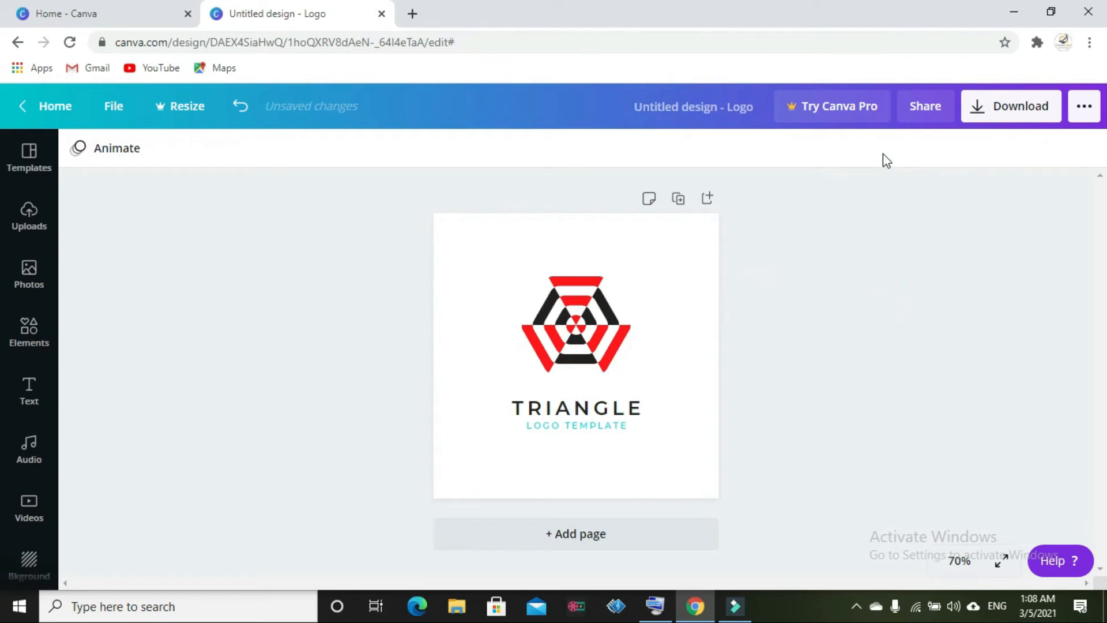
Step: Try the page alignment options on the emblem, including top, middle, bottom, right, left and center
{"action": "left_click", "coordinate": [879, 150]}
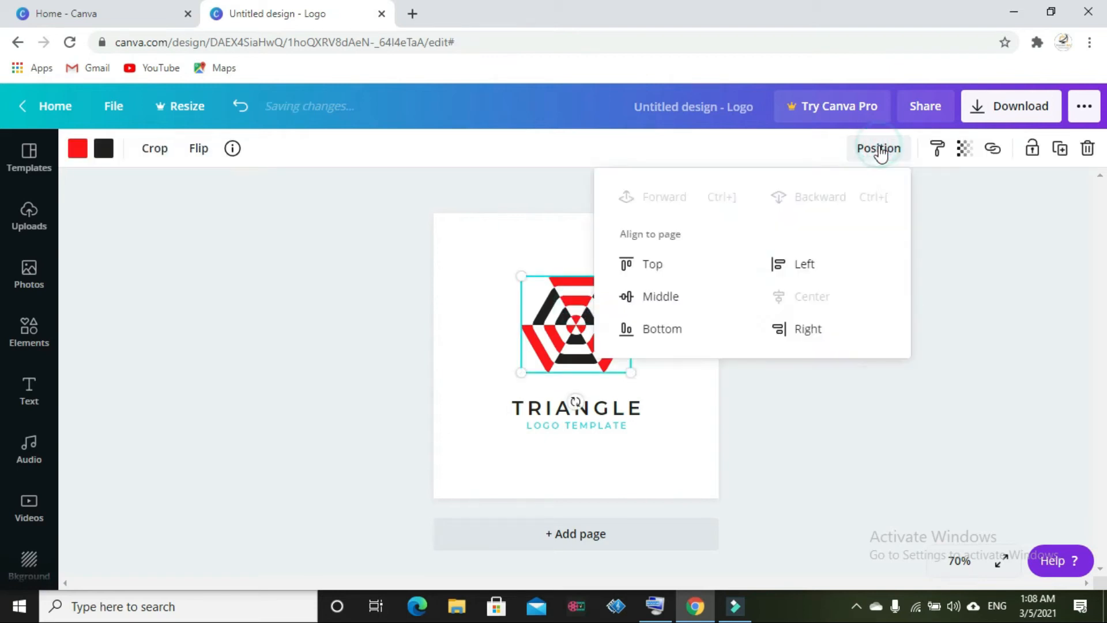
{"action": "left_click", "coordinate": [682, 271]}
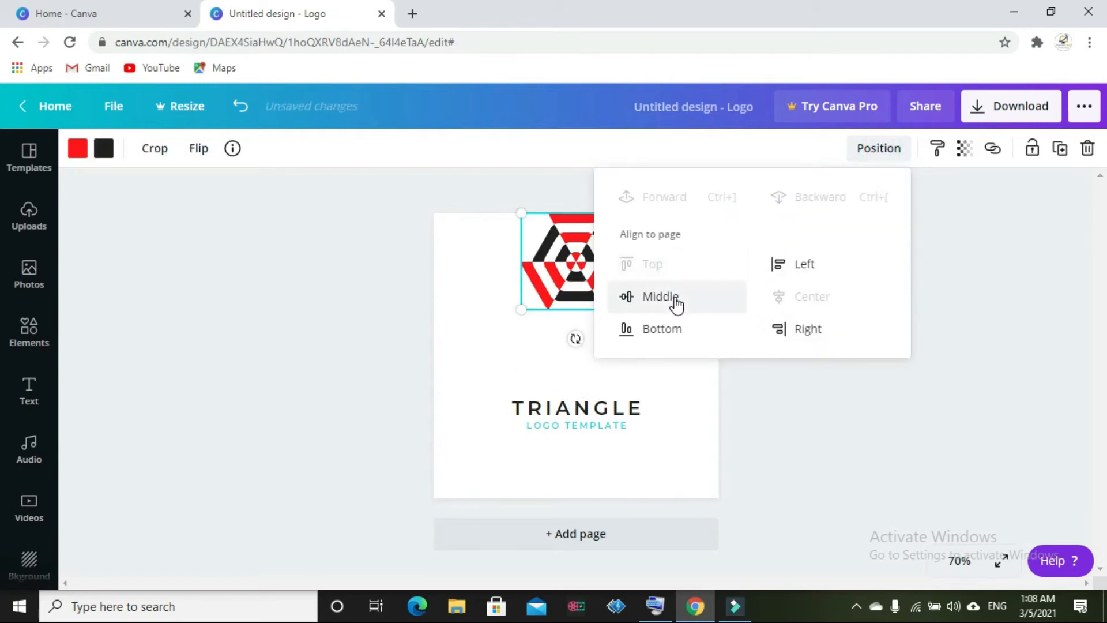
{"action": "left_click", "coordinate": [673, 300]}
{"action": "left_click", "coordinate": [669, 340]}
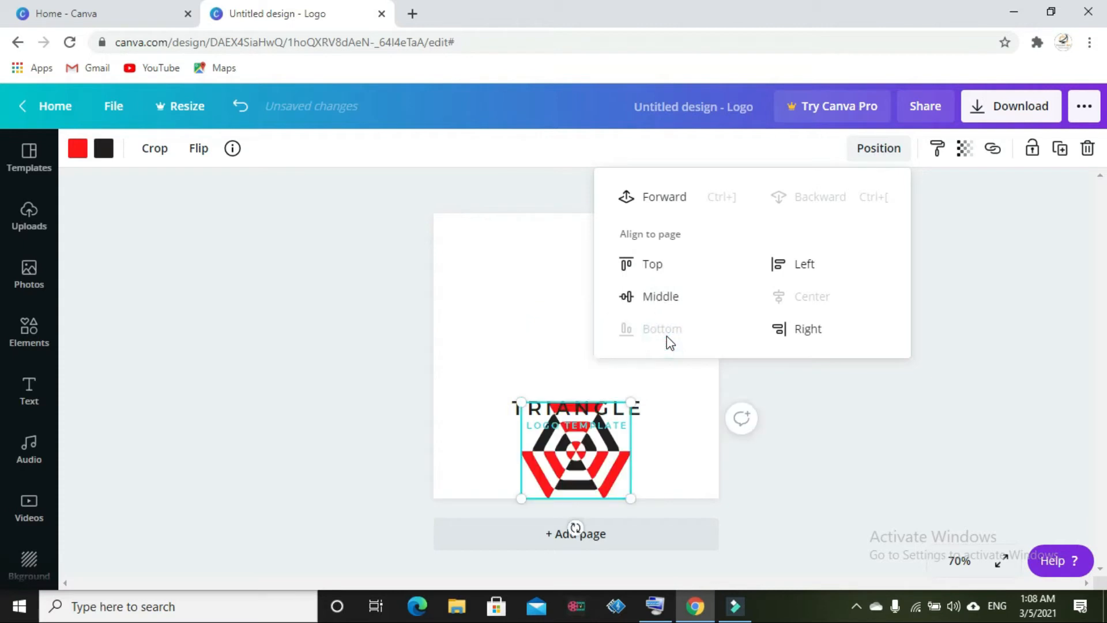
{"action": "left_click", "coordinate": [815, 329]}
{"action": "left_click", "coordinate": [798, 264]}
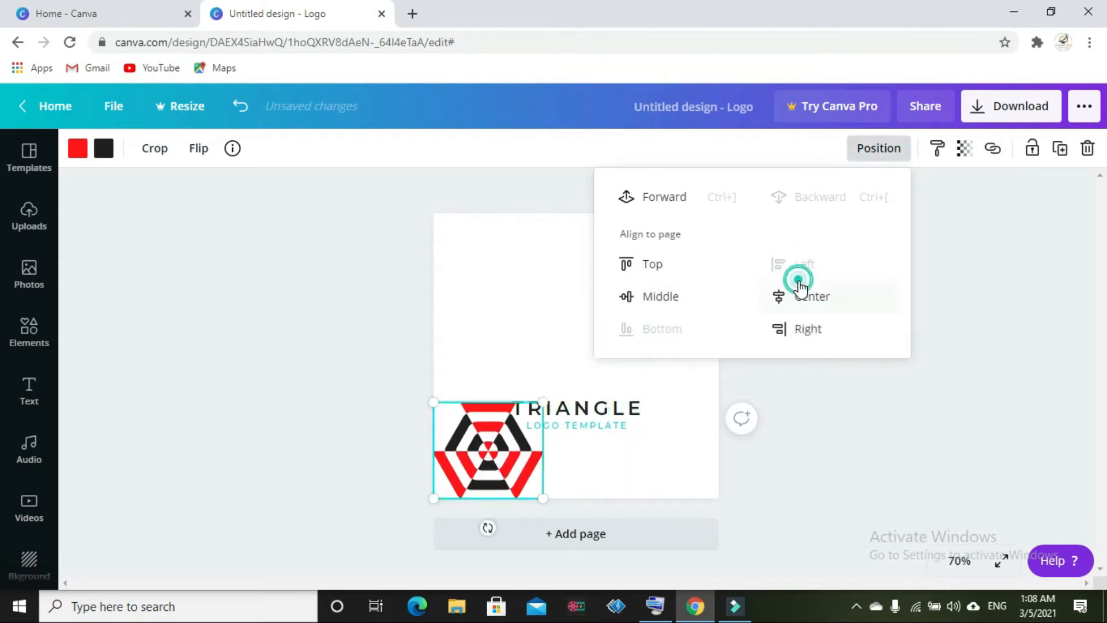
{"action": "left_click", "coordinate": [800, 299]}
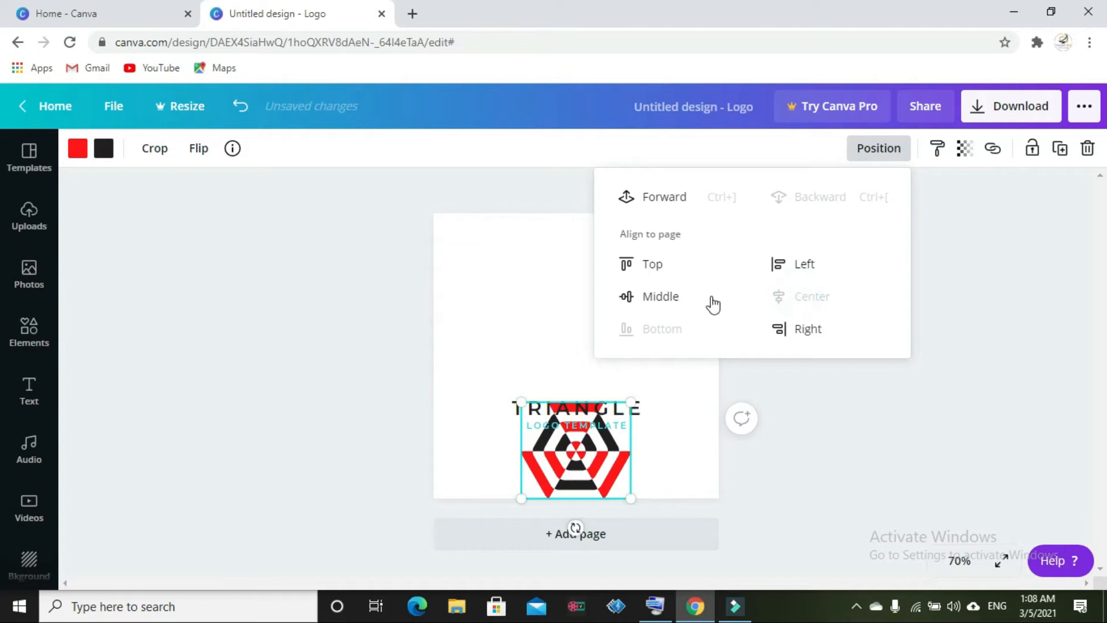
{"action": "left_click", "coordinate": [661, 268]}
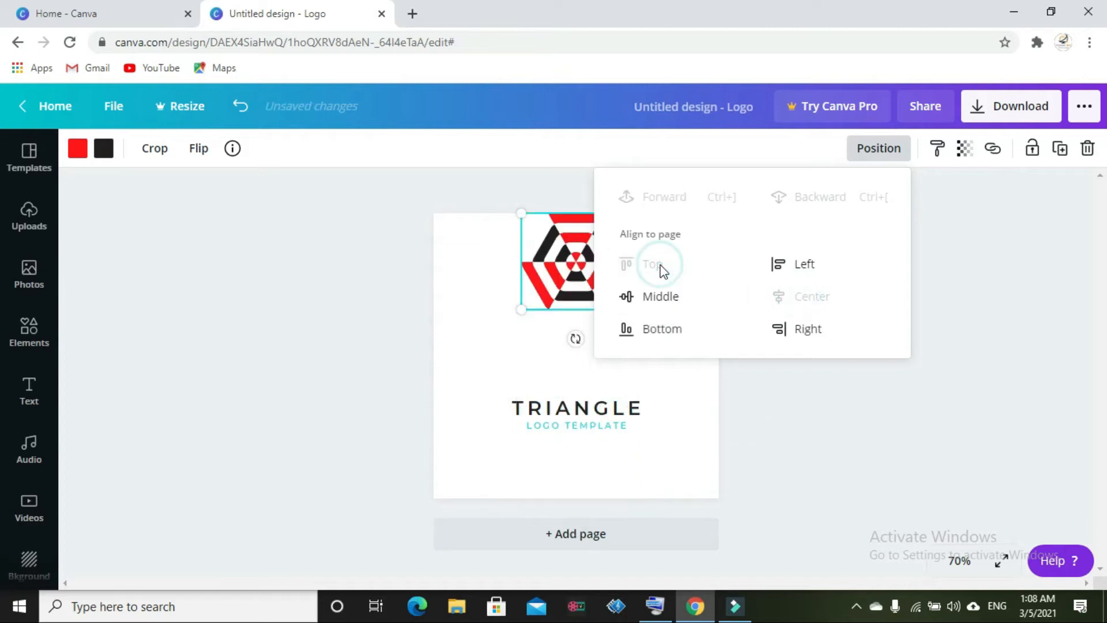
{"action": "left_click", "coordinate": [935, 249]}
Step: Move the emblem from the page's top edge down to just above the TRIANGLE text, keeping it horizontally centred
{"action": "left_click_drag", "start_coordinate": [578, 272], "coordinate": [579, 344]}
{"action": "left_click", "coordinate": [810, 345]}
{"action": "left_click", "coordinate": [568, 284]}
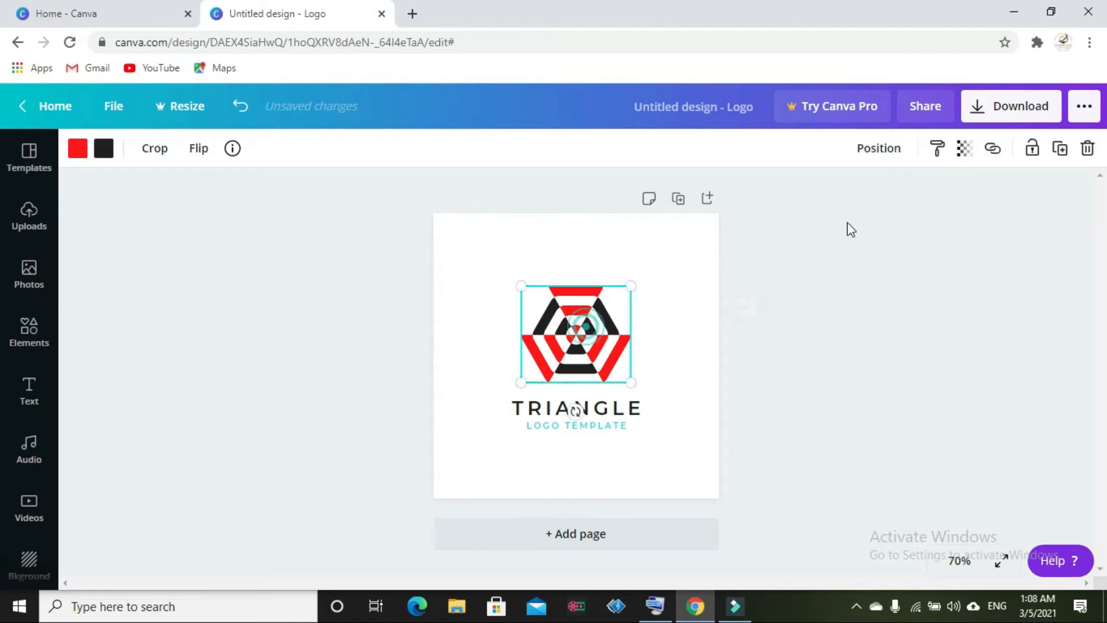
Step: Lock the emblem to test that it is fixed in place, and unlock it again
{"action": "left_click", "coordinate": [1044, 156]}
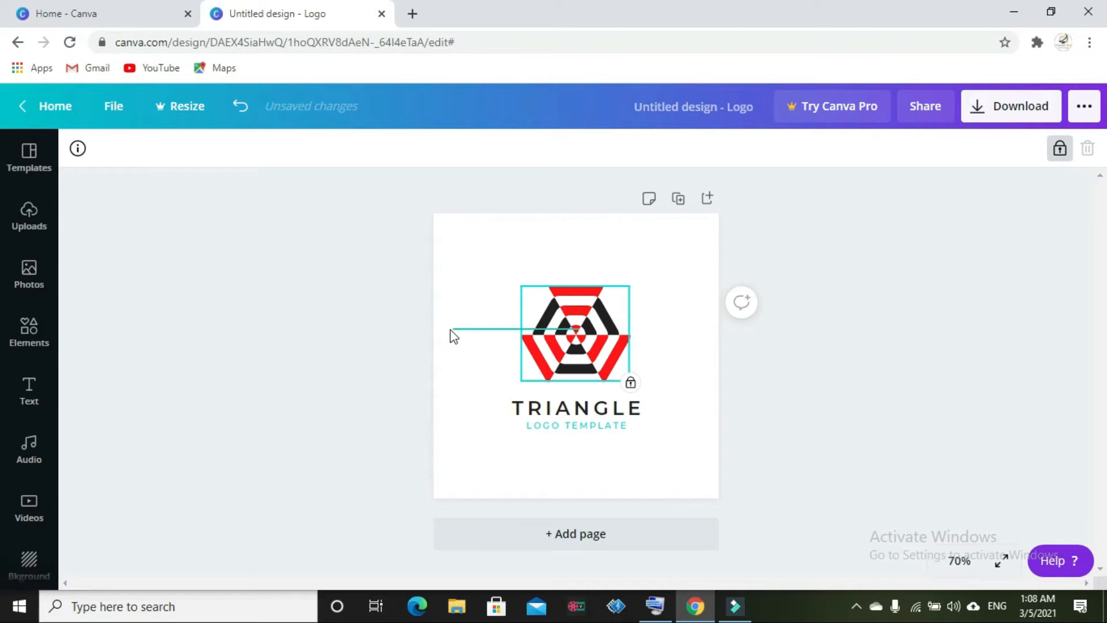
{"action": "left_click", "coordinate": [509, 340]}
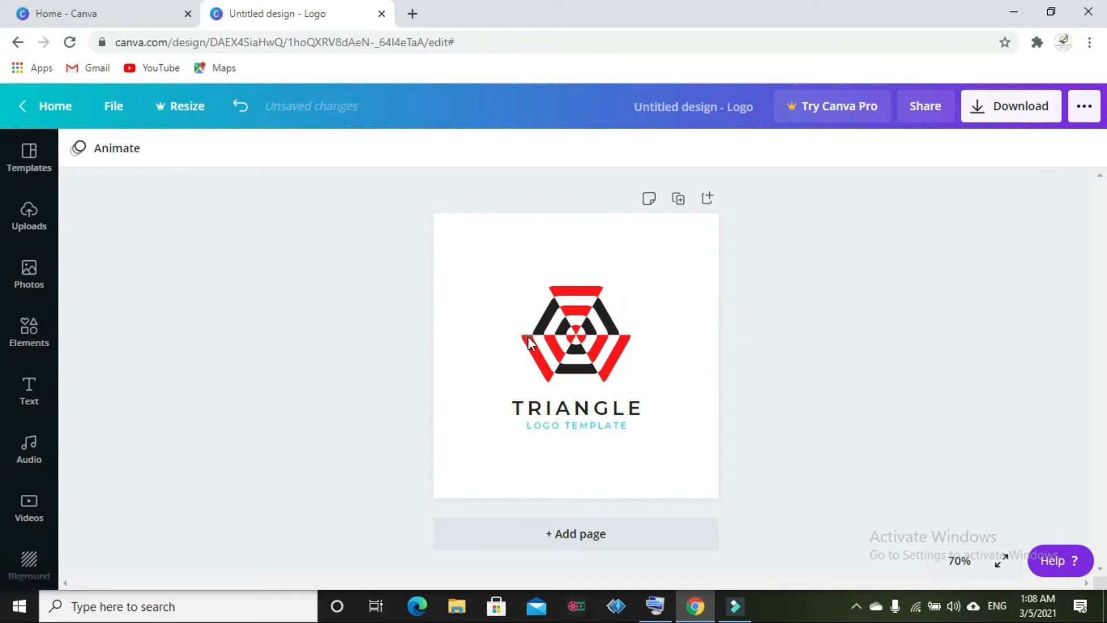
{"action": "left_click", "coordinate": [626, 373]}
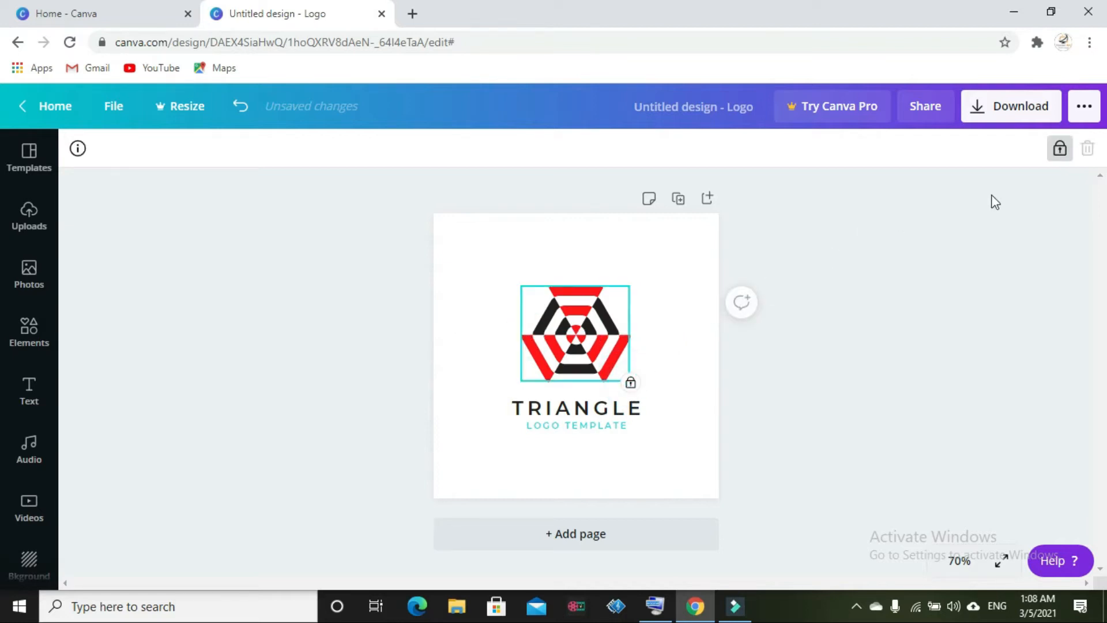
{"action": "left_click", "coordinate": [1056, 152]}
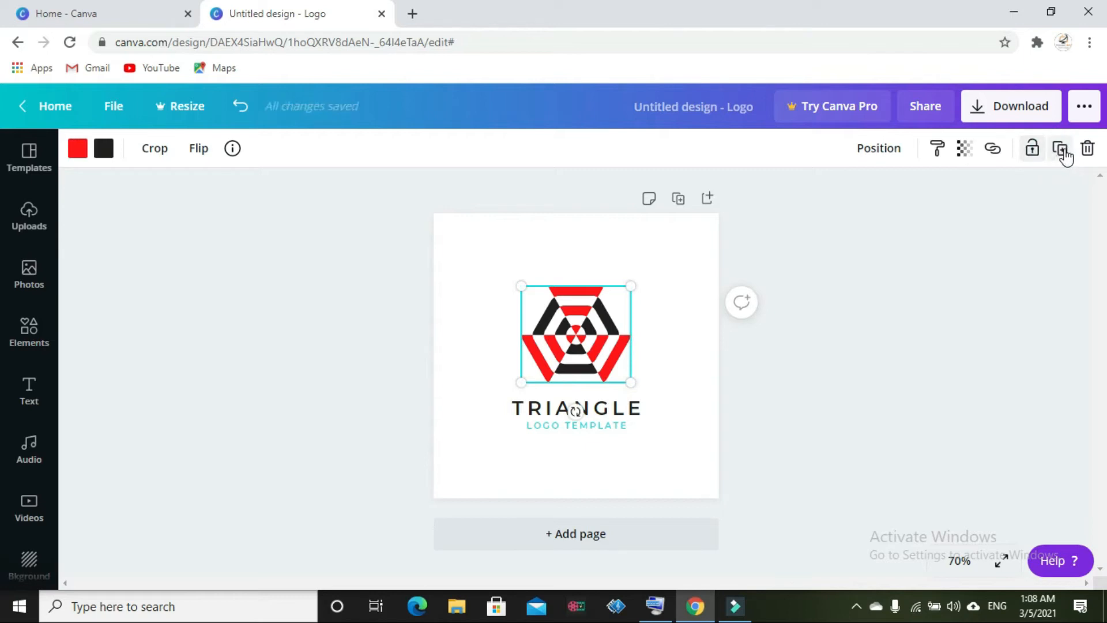
Step: Try duplicating the emblem, place the copy near the page's upper-left corner, and delete the copy
{"action": "left_click", "coordinate": [1066, 156]}
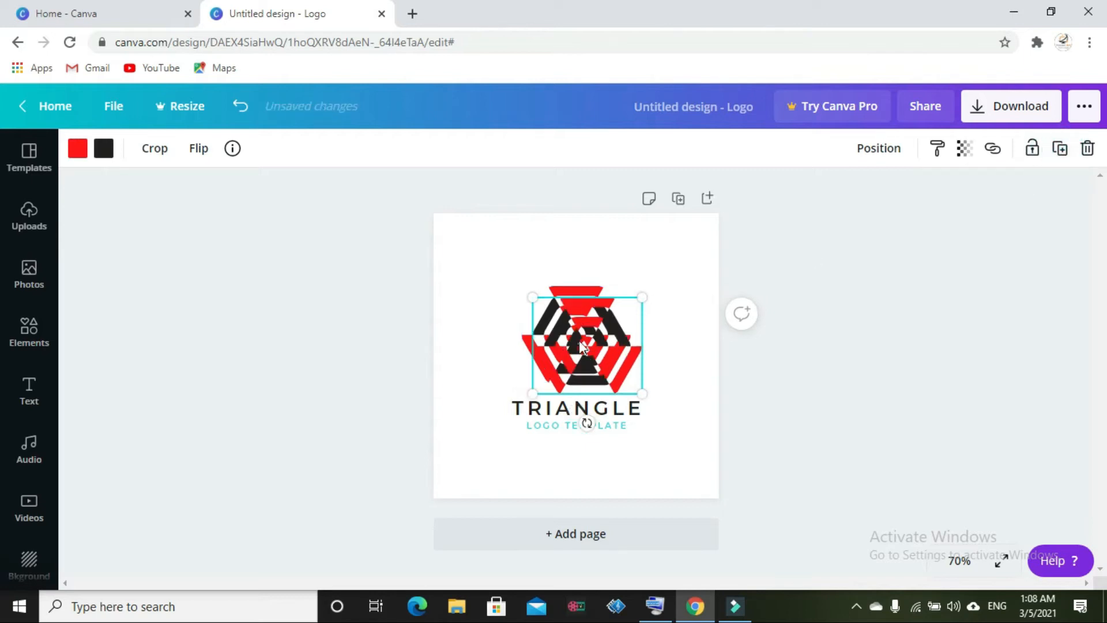
{"action": "left_click_drag", "start_coordinate": [712, 291], "coordinate": [493, 271]}
{"action": "right_click", "coordinate": [494, 273]}
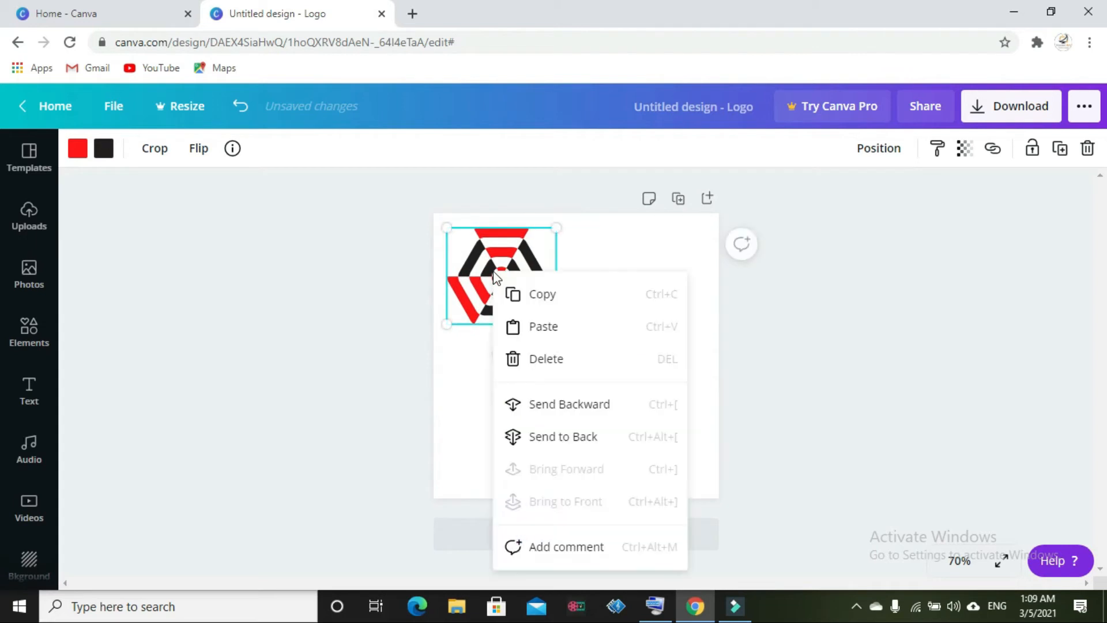
{"action": "left_click", "coordinate": [522, 368]}
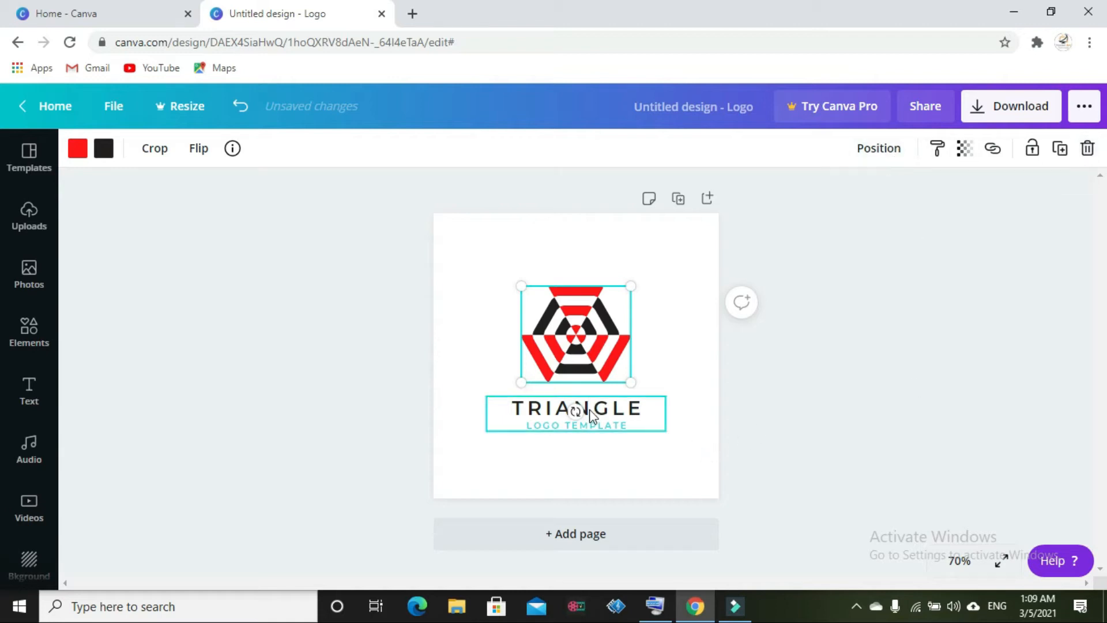
{"action": "left_click", "coordinate": [769, 379]}
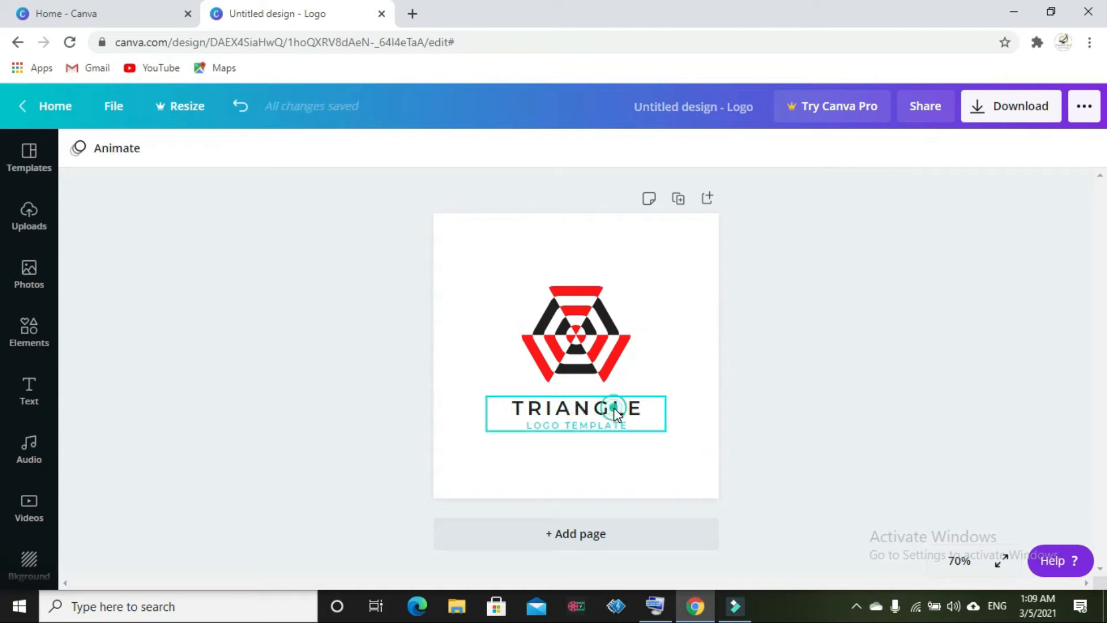
Step: Ungroup the text block below the emblem and delete the TRIANGLE line
{"action": "left_click", "coordinate": [615, 411]}
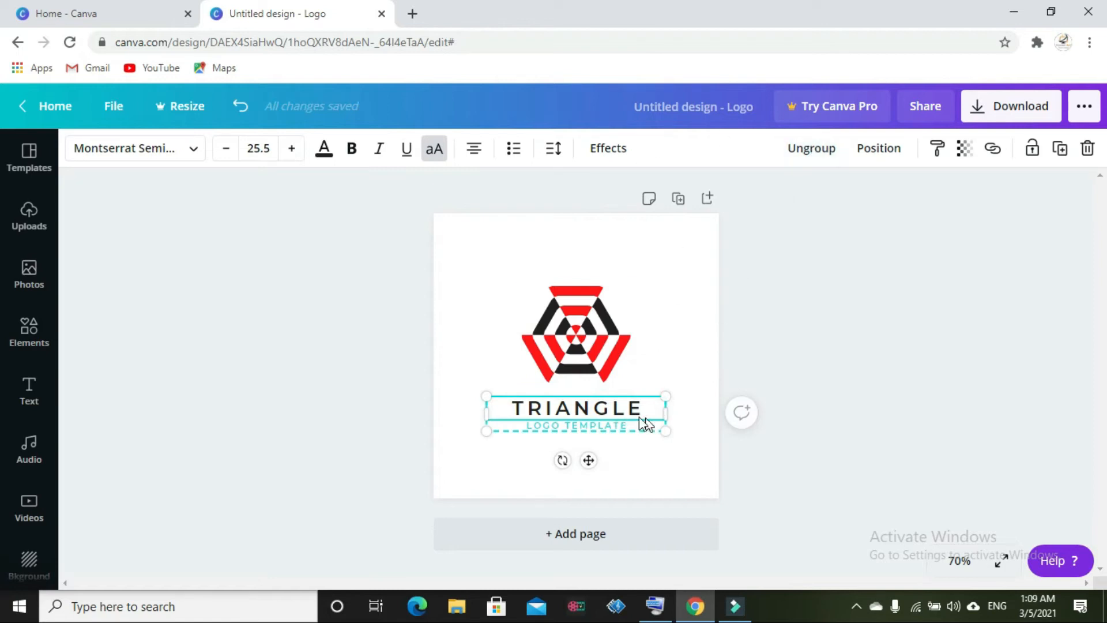
{"action": "mouse_move", "coordinate": [616, 410]}
{"action": "left_mouse_down"}
{"action": "mouse_move", "coordinate": [702, 312]}
{"action": "mouse_move", "coordinate": [650, 351]}
{"action": "mouse_move", "coordinate": [604, 410]}
{"action": "left_mouse_up"}
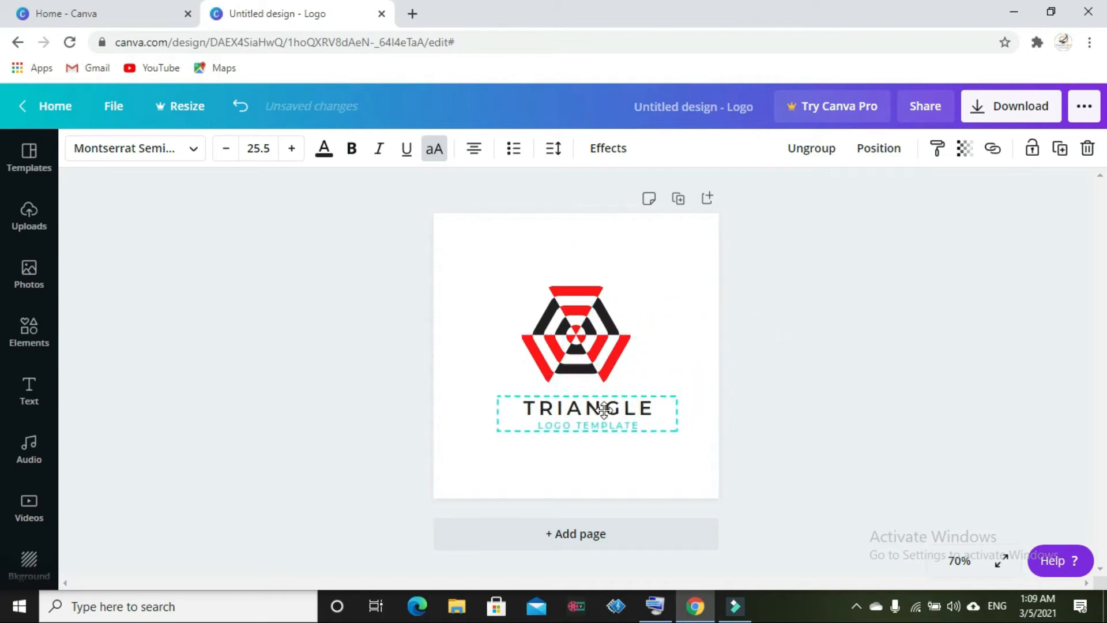
{"action": "left_click", "coordinate": [810, 149]}
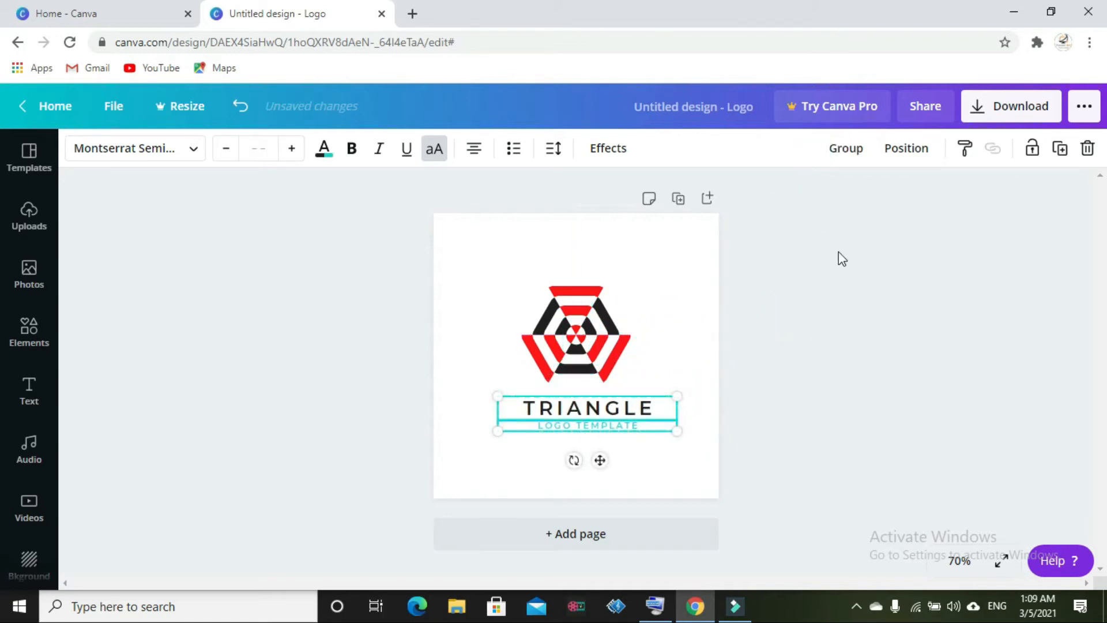
{"action": "left_click", "coordinate": [839, 260]}
{"action": "left_click", "coordinate": [625, 407]}
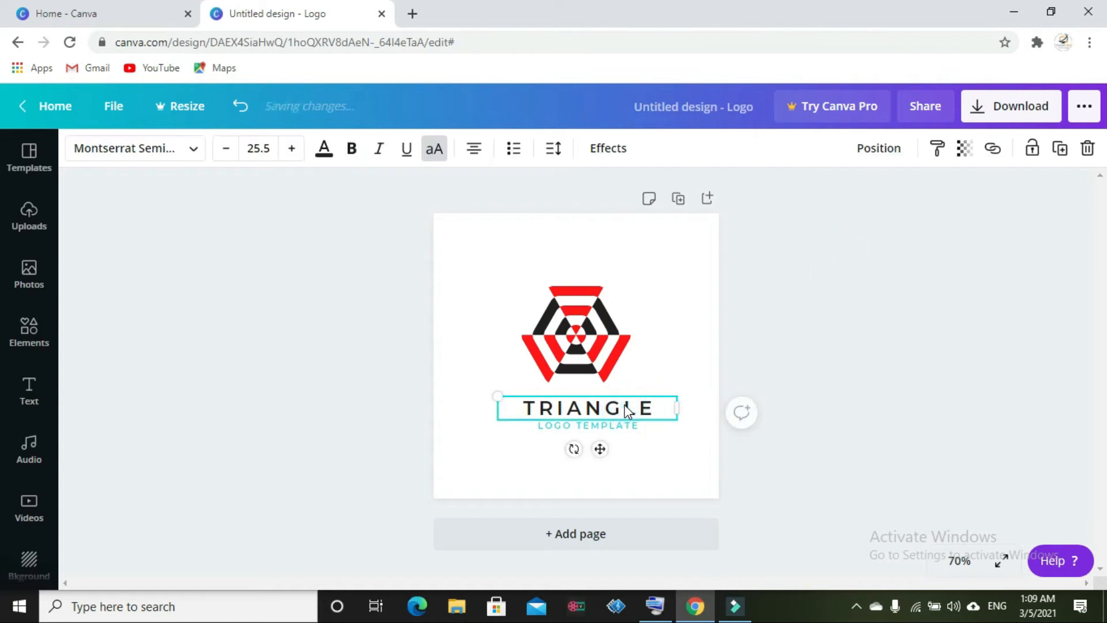
{"action": "key", "text": "Delete"}
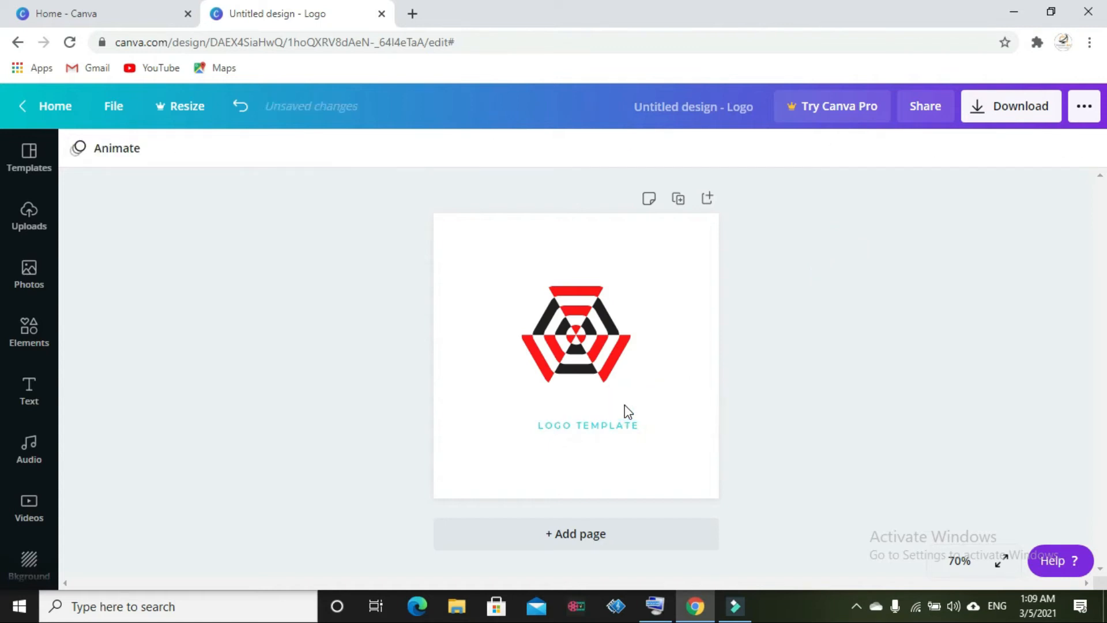
Step: Start a comment on the emblem and cancel it without writing anything
{"action": "left_click", "coordinate": [595, 363]}
{"action": "right_click", "coordinate": [595, 362]}
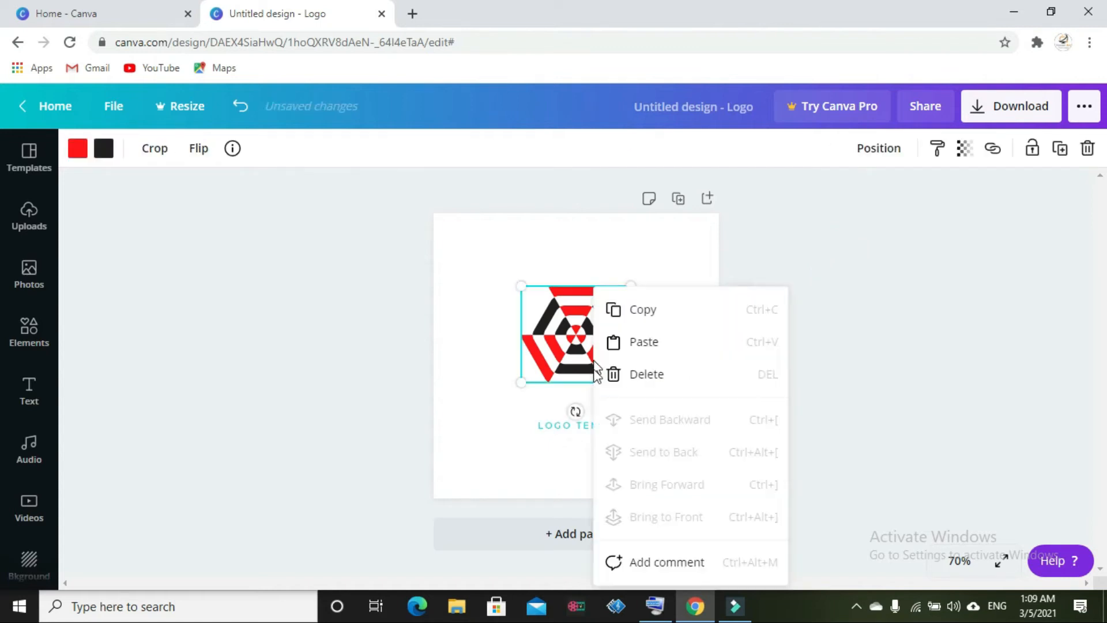
{"action": "left_click", "coordinate": [661, 562]}
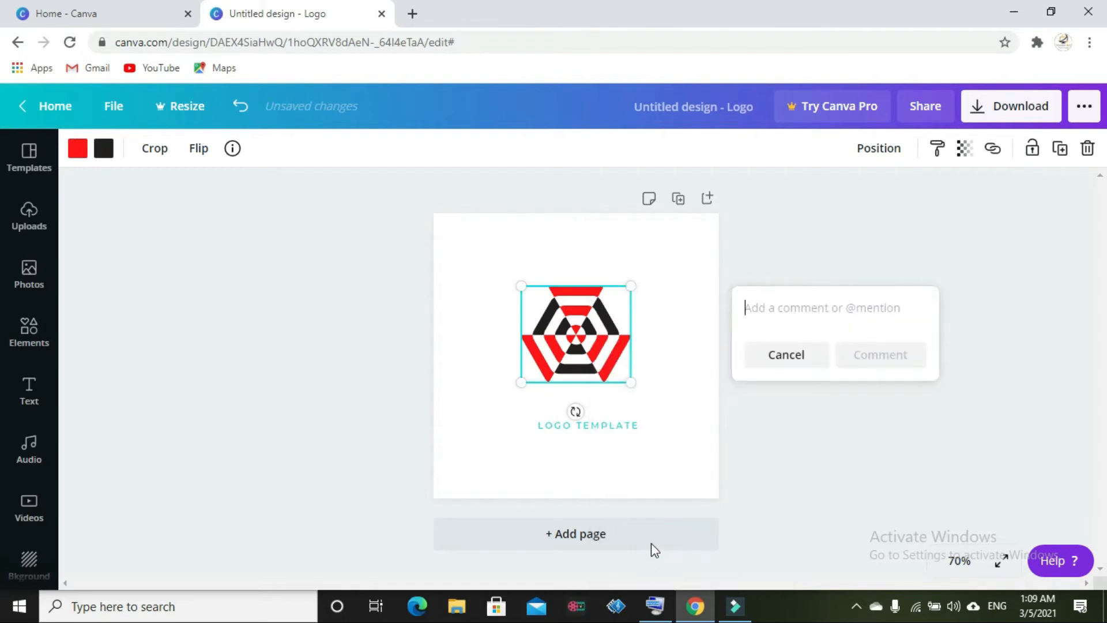
{"action": "left_click", "coordinate": [785, 355]}
Step: Move the LOGO TEMPLATE text to just below the emblem and enlarge it to font size 14.7
{"action": "left_click", "coordinate": [595, 425]}
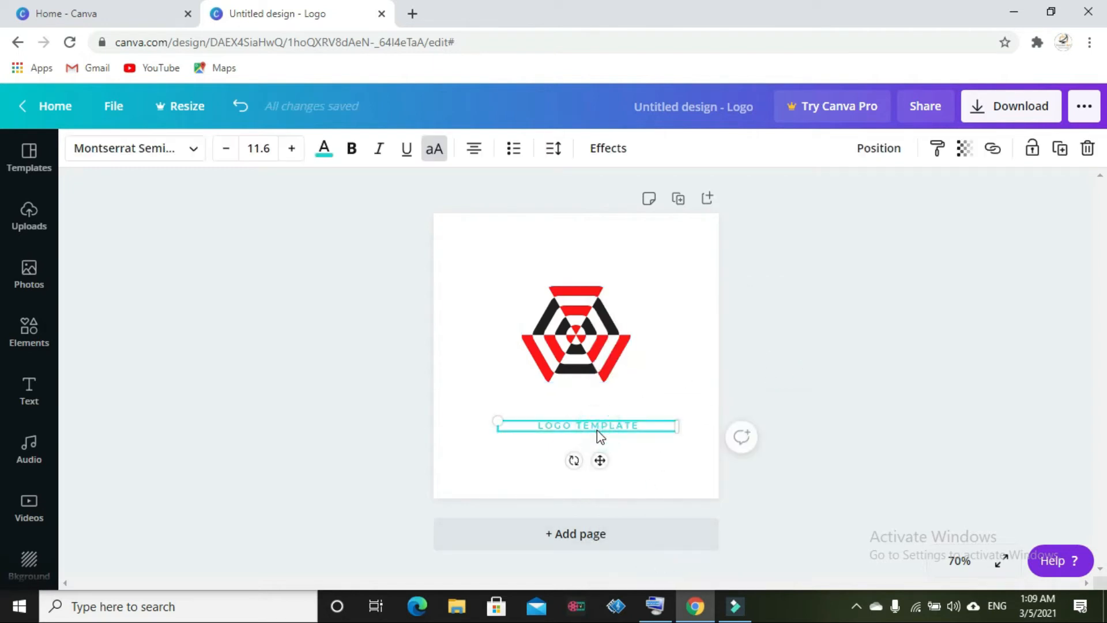
{"action": "left_click_drag", "start_coordinate": [586, 411], "coordinate": [566, 407]}
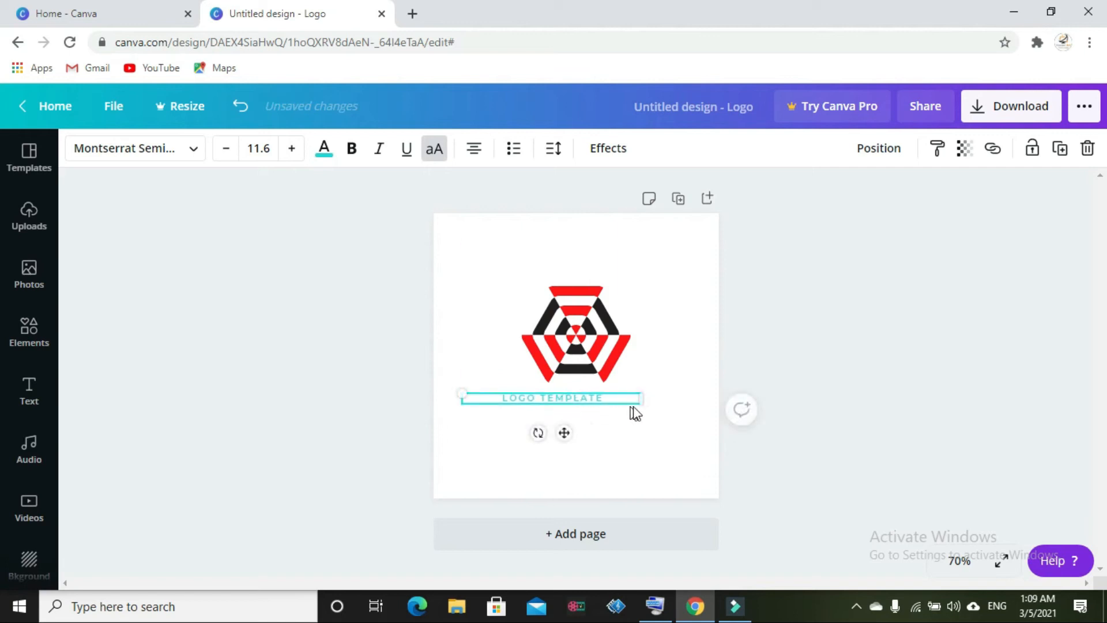
{"action": "left_click_drag", "start_coordinate": [640, 399], "coordinate": [686, 438]}
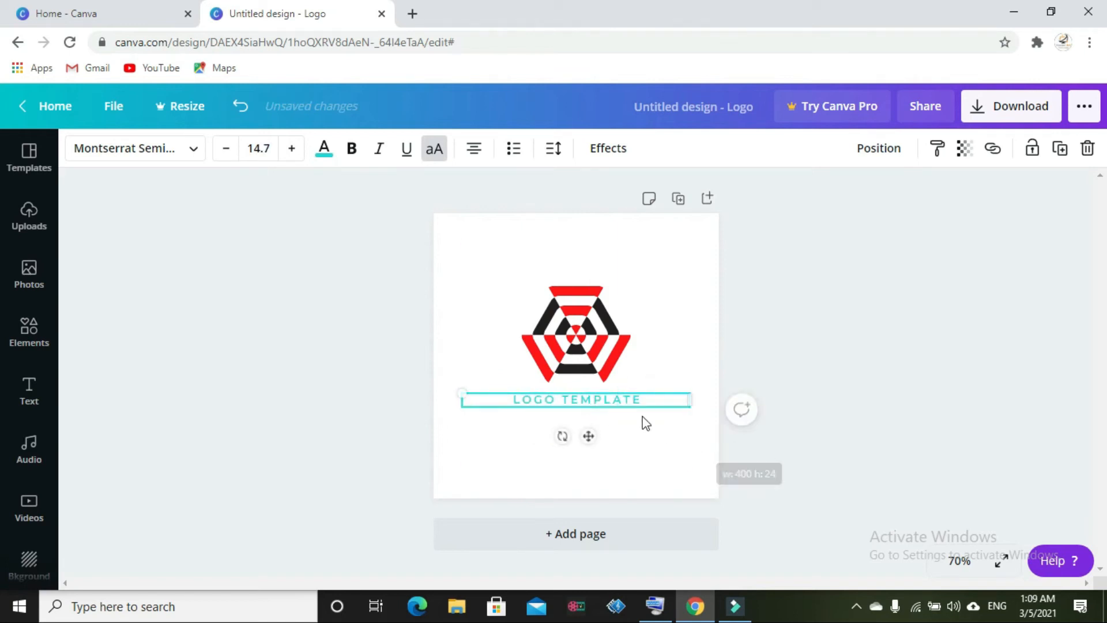
Step: Replace the LOGO TEMPLATE wording with HAIDER ART
{"action": "double_click", "coordinate": [635, 400]}
{"action": "key", "text": "BackSpace"}
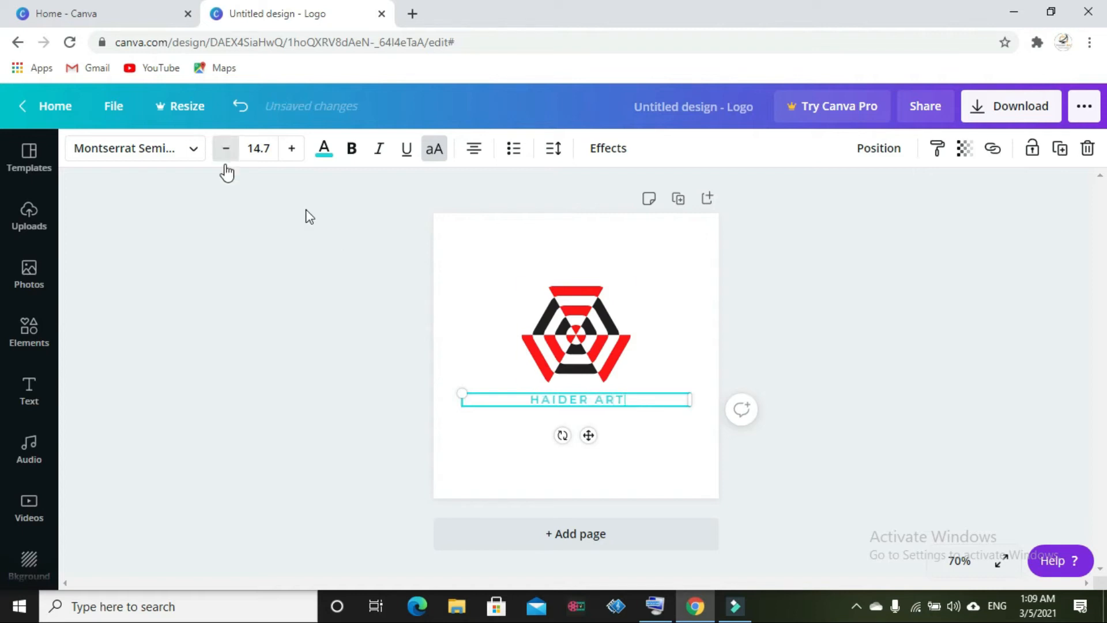
{"action": "left_click", "coordinate": [348, 148]}
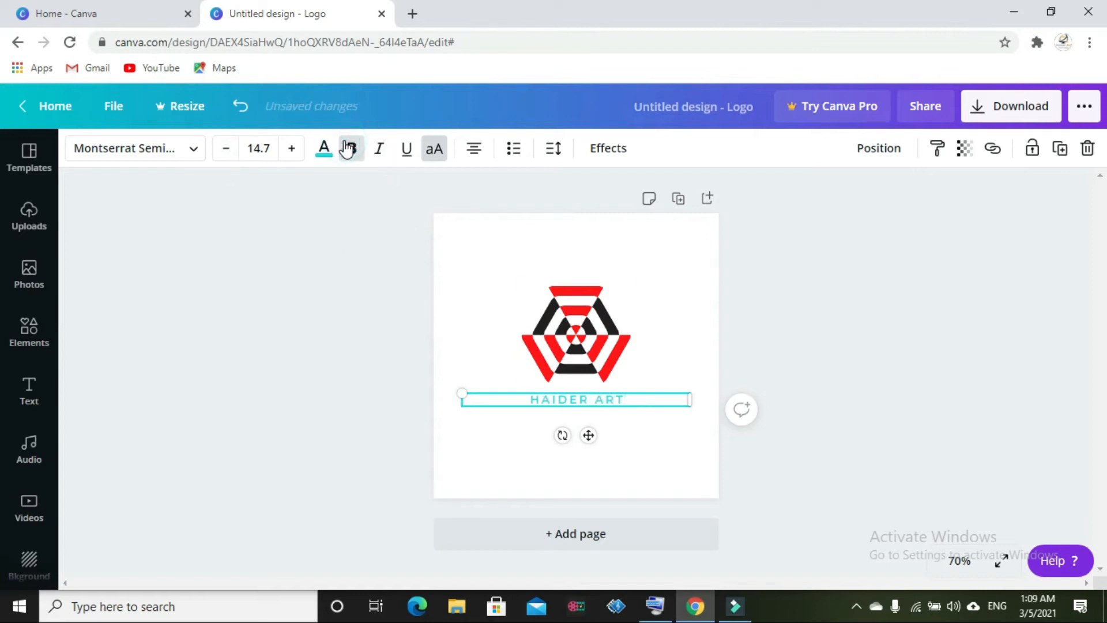
{"action": "left_click", "coordinate": [169, 214]}
Step: Make the HAIDER ART text bold and recolour it with the near-black document colour
{"action": "left_click", "coordinate": [596, 403]}
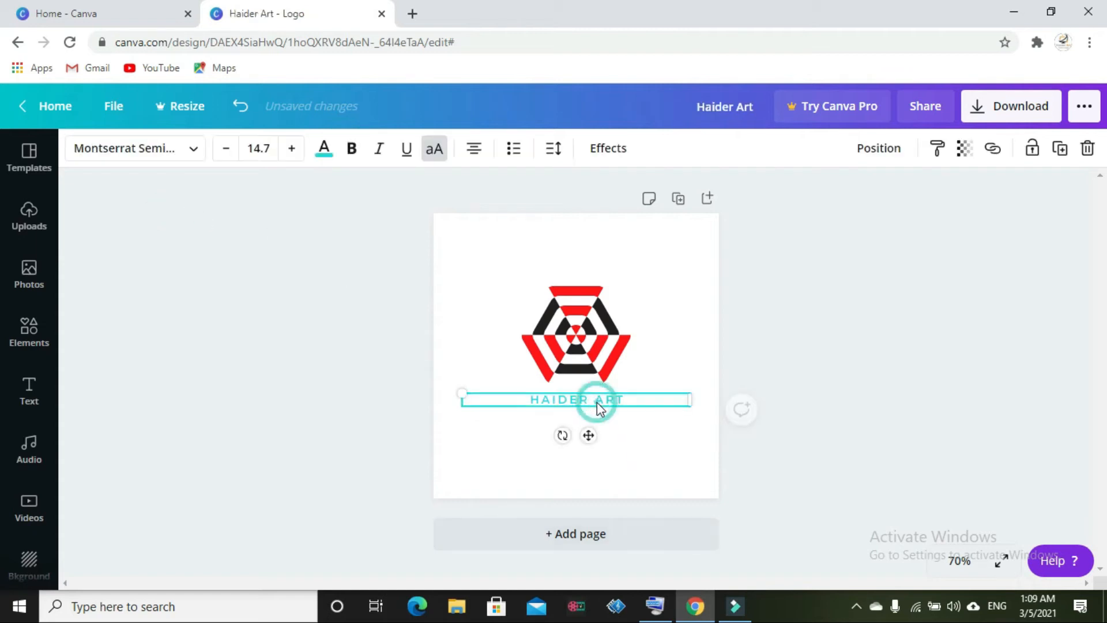
{"action": "left_click", "coordinate": [349, 152]}
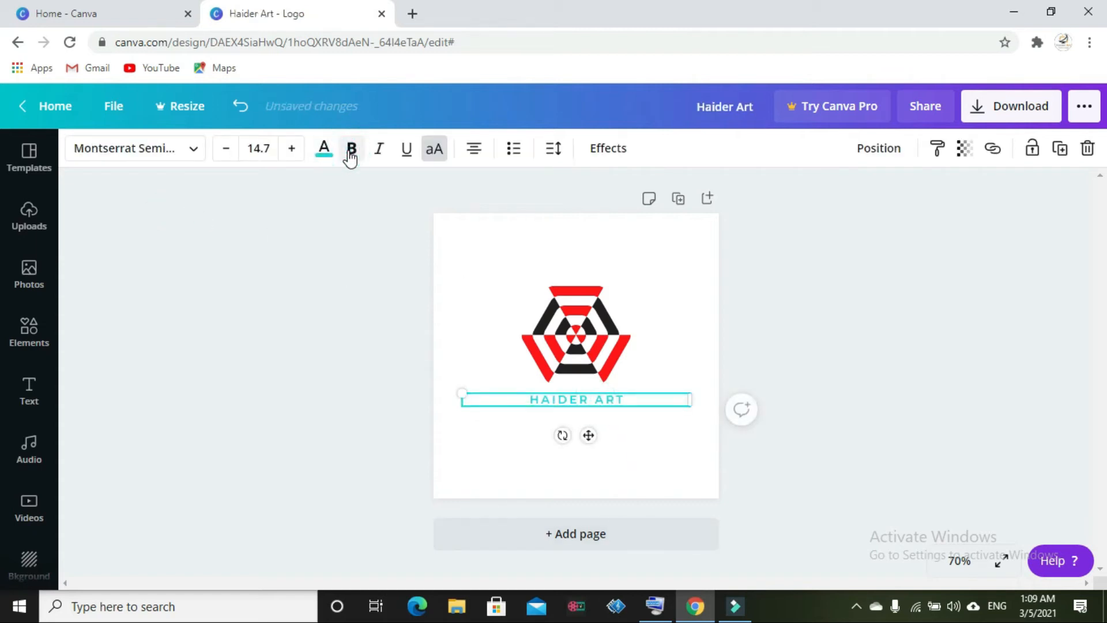
{"action": "left_click", "coordinate": [324, 151]}
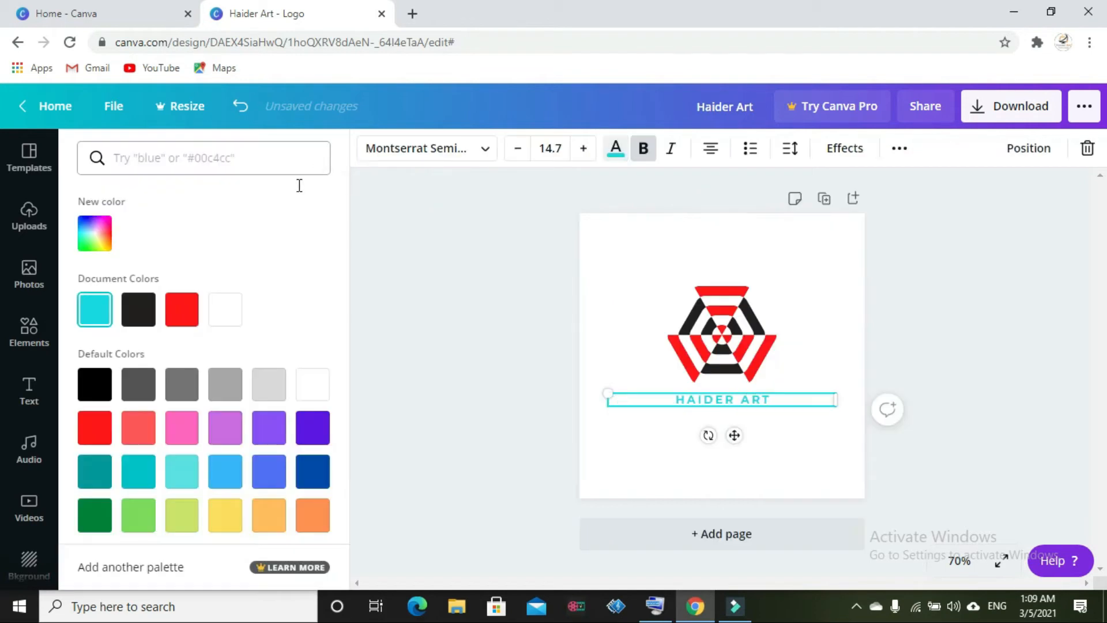
{"action": "left_click", "coordinate": [146, 314]}
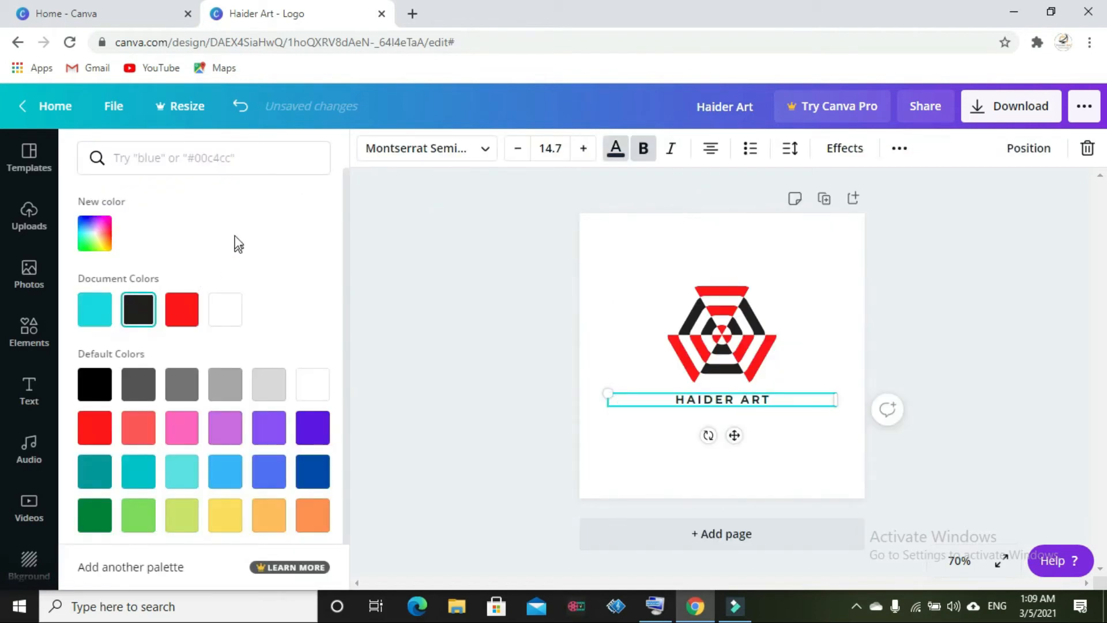
Step: Try italics on the HAIDER ART text, and format it as a left-aligned bulleted list
{"action": "left_click", "coordinate": [677, 152]}
{"action": "left_click", "coordinate": [676, 152]}
{"action": "left_click", "coordinate": [711, 152]}
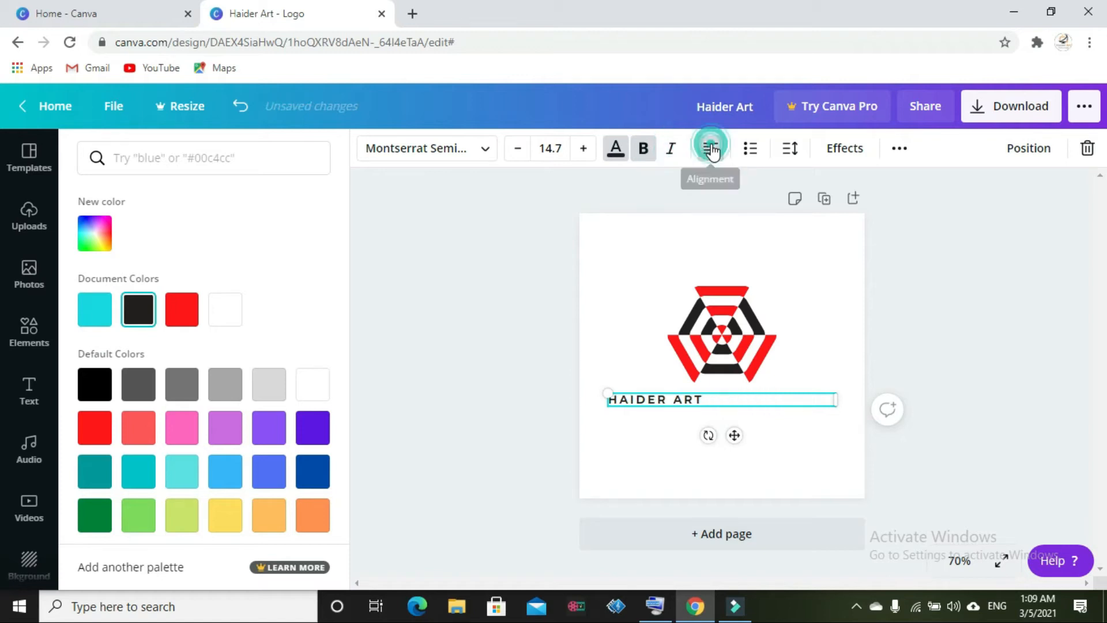
{"action": "left_click", "coordinate": [753, 159]}
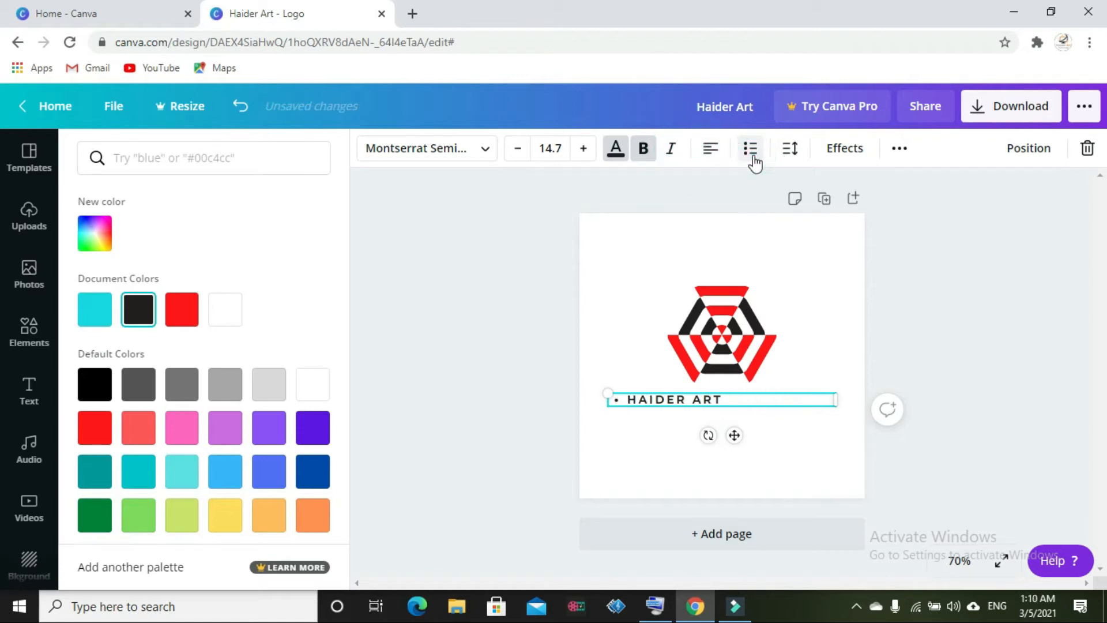
Step: Set the HAIDER ART text's letter spacing to 19 and its line height to 0.99
{"action": "left_click", "coordinate": [788, 152]}
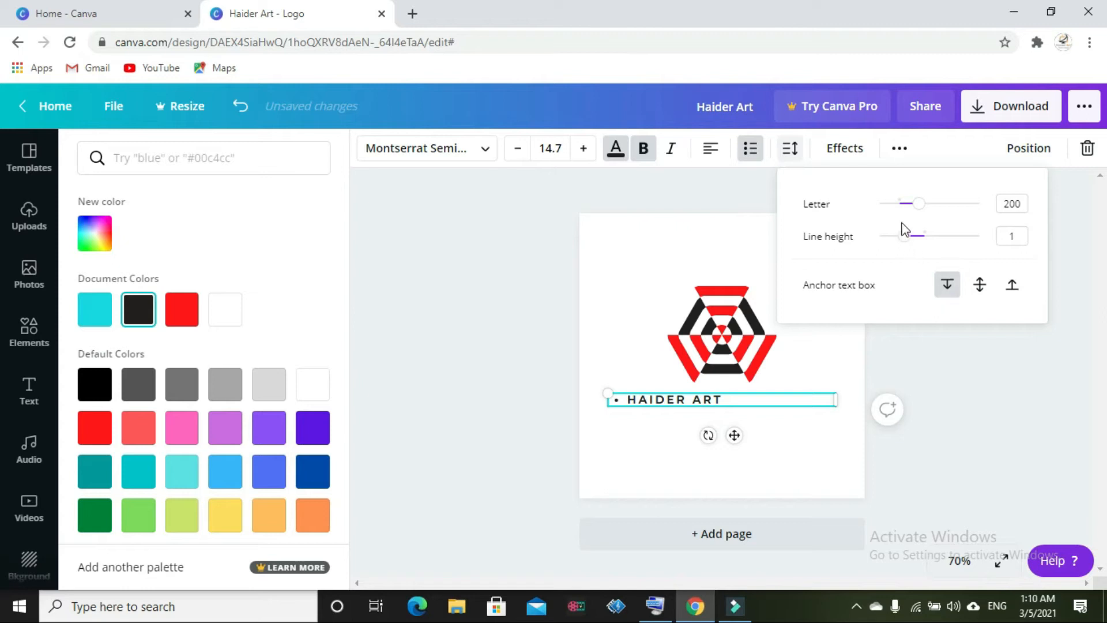
{"action": "mouse_move", "coordinate": [914, 216]}
{"action": "left_mouse_down"}
{"action": "mouse_move", "coordinate": [968, 208]}
{"action": "mouse_move", "coordinate": [936, 205]}
{"action": "mouse_move", "coordinate": [904, 223]}
{"action": "mouse_move", "coordinate": [971, 247]}
{"action": "mouse_move", "coordinate": [934, 241]}
{"action": "mouse_move", "coordinate": [864, 261]}
{"action": "mouse_move", "coordinate": [906, 254]}
{"action": "left_mouse_up"}
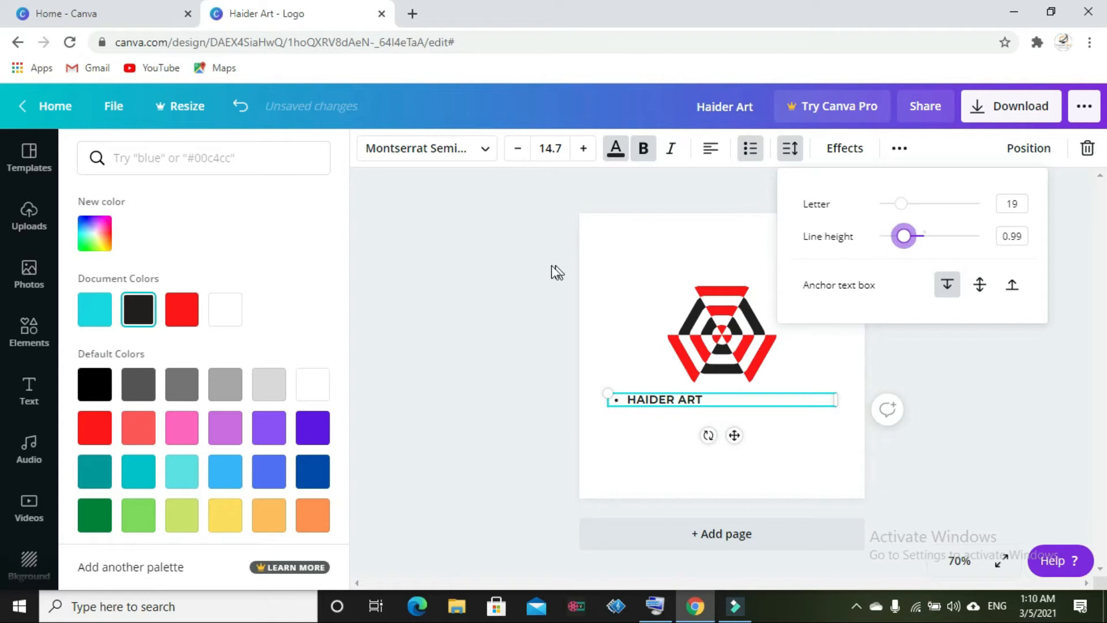
{"action": "left_click", "coordinate": [508, 270]}
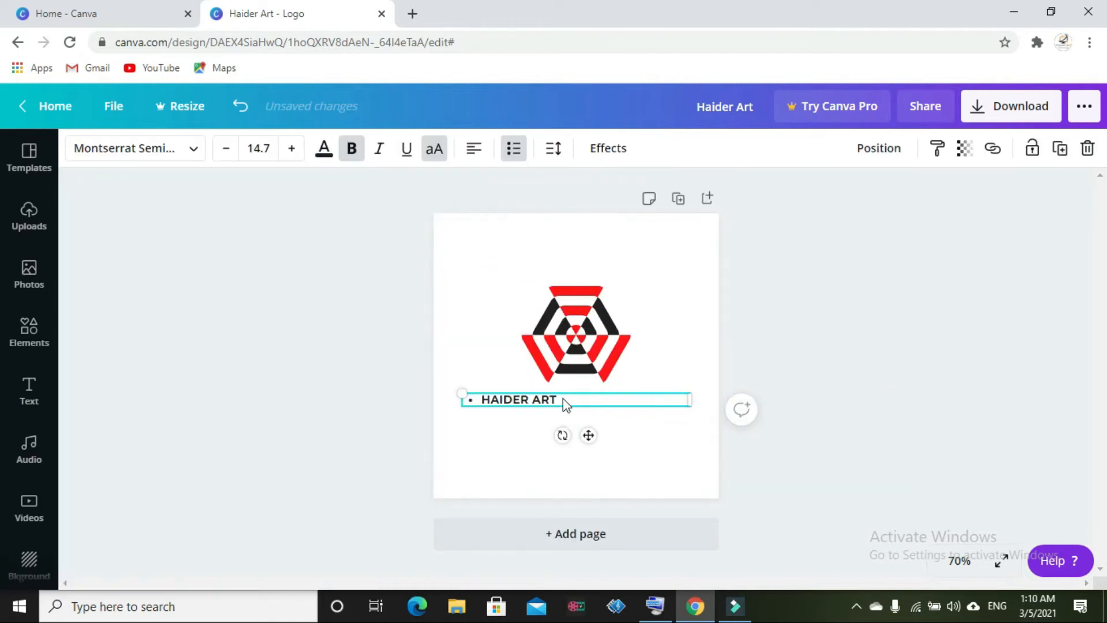
Step: Try the Curve, Neon and Shadow effects on the HAIDER ART text, including a shadow offset of 45, and return to None
{"action": "left_click", "coordinate": [608, 148]}
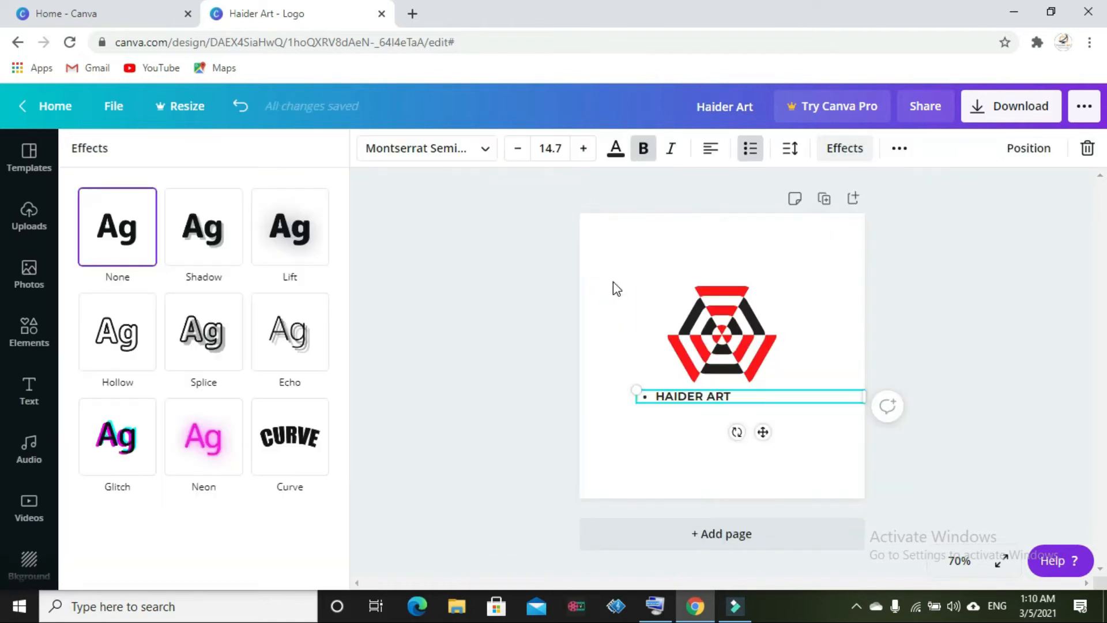
{"action": "left_click", "coordinate": [261, 441]}
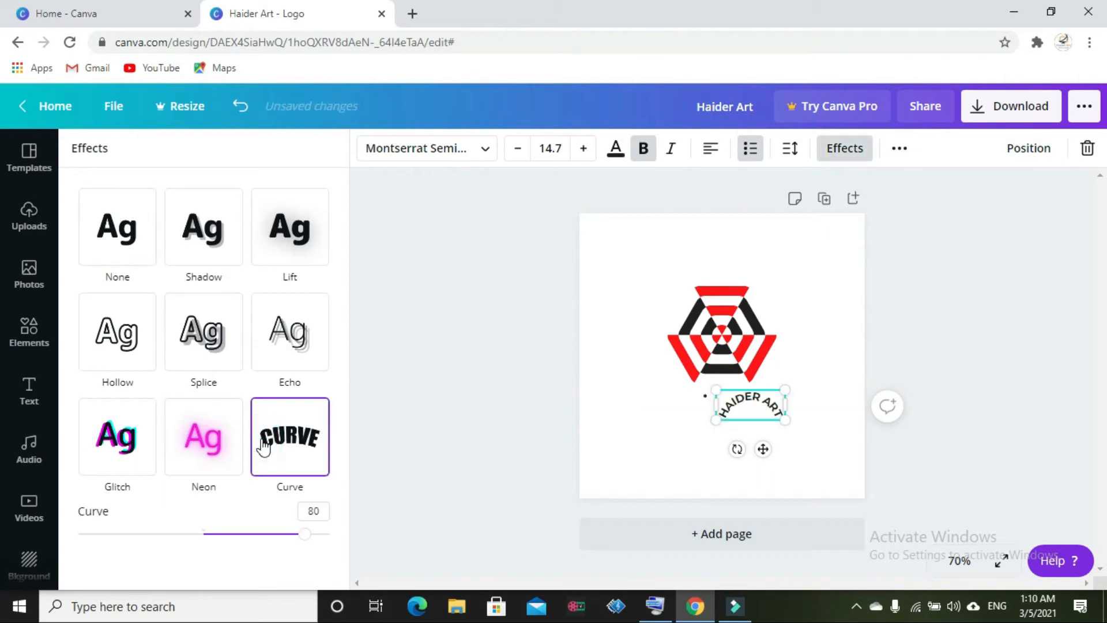
{"action": "left_click", "coordinate": [208, 416]}
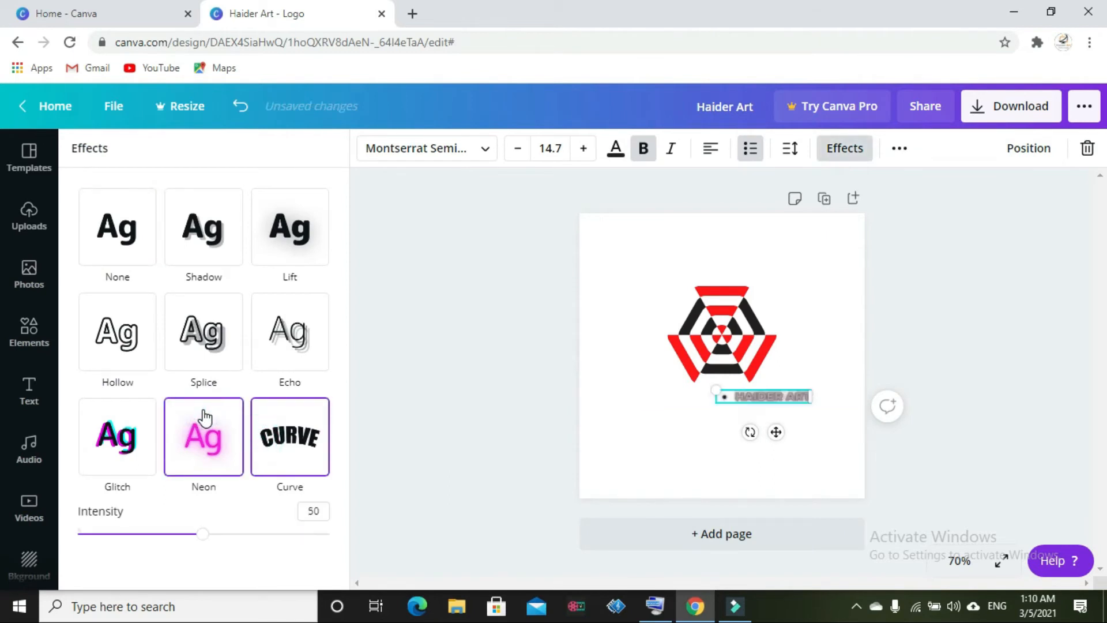
{"action": "left_click", "coordinate": [221, 241]}
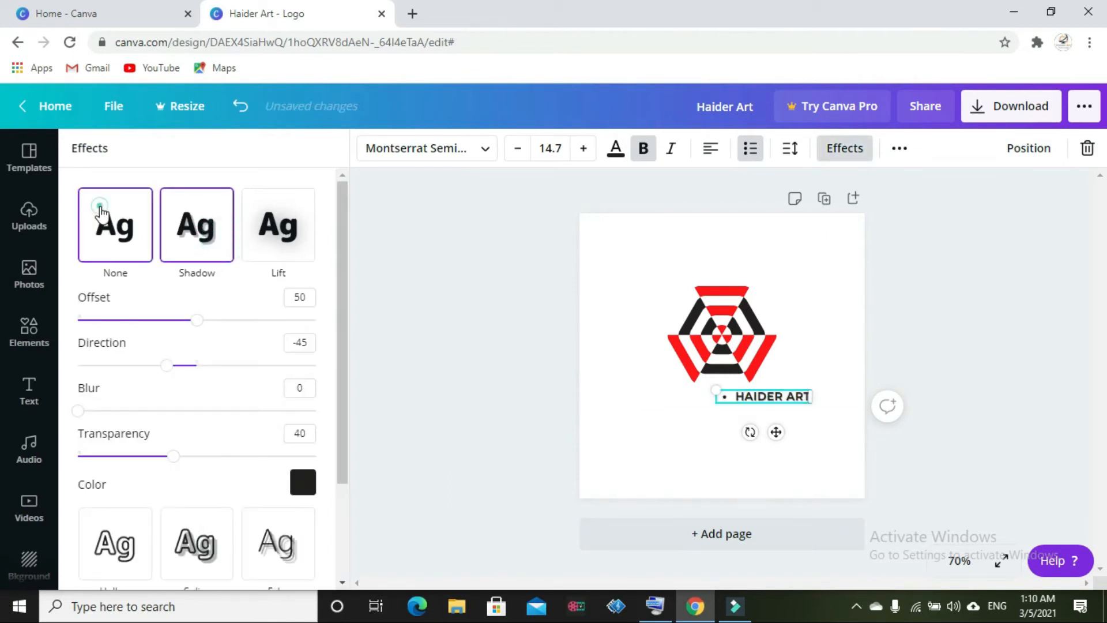
{"action": "left_click", "coordinate": [101, 213]}
{"action": "left_click", "coordinate": [213, 241]}
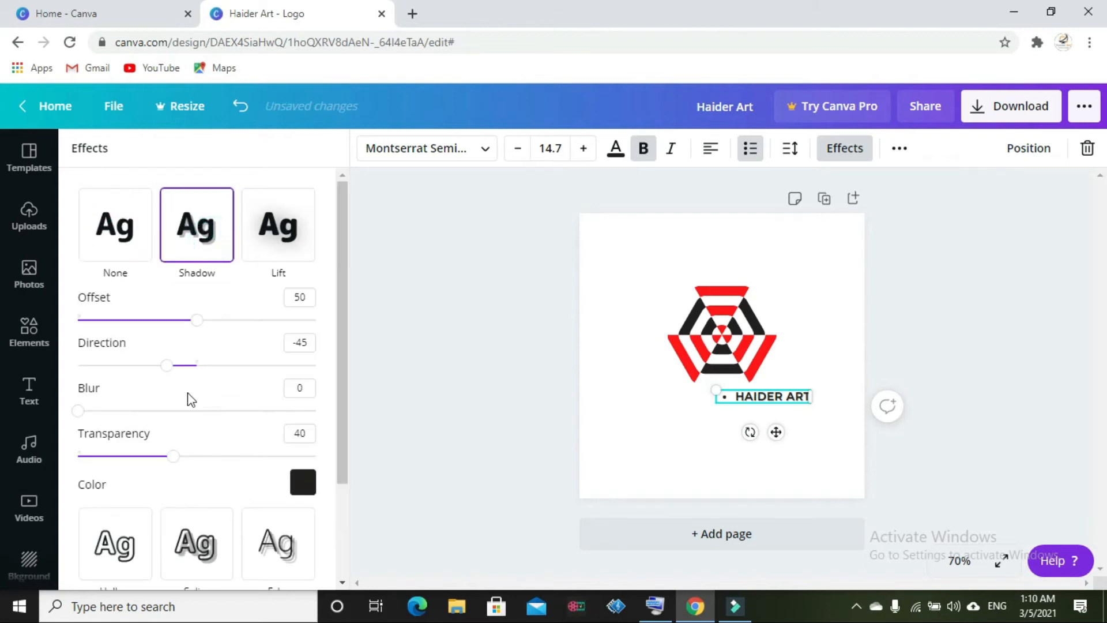
{"action": "left_click_drag", "start_coordinate": [205, 326], "coordinate": [358, 348]}
{"action": "left_click_drag", "start_coordinate": [226, 331], "coordinate": [185, 337]}
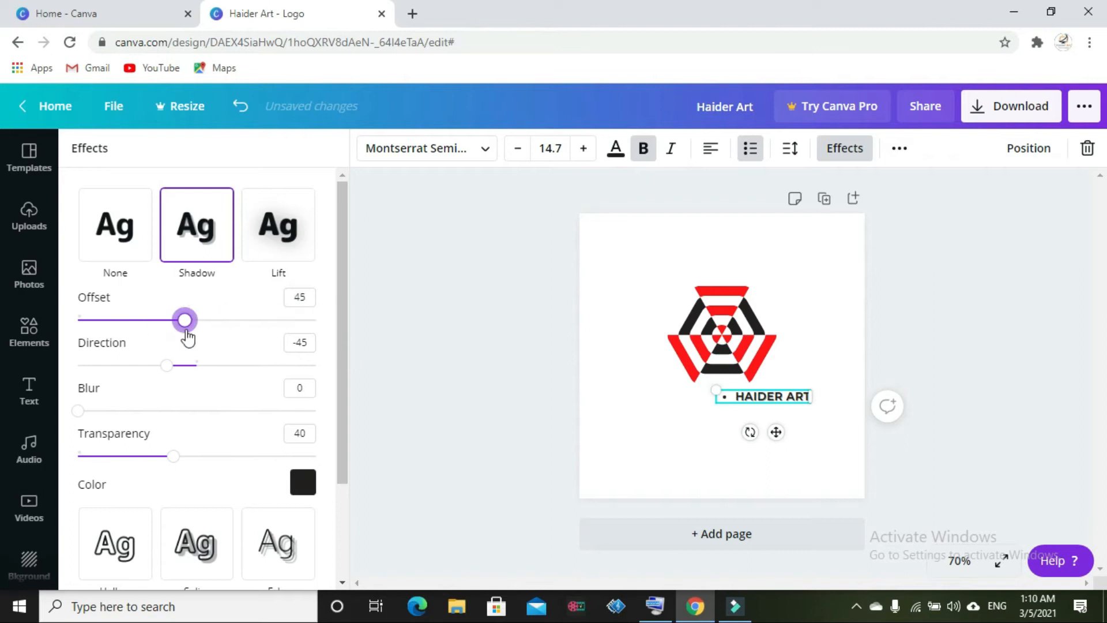
{"action": "left_click", "coordinate": [129, 251]}
Step: Move the HAIDER ART text to the page's left edge and enlarge it to font size 37.1
{"action": "left_click_drag", "start_coordinate": [789, 402], "coordinate": [650, 392]}
{"action": "left_click", "coordinate": [445, 328]}
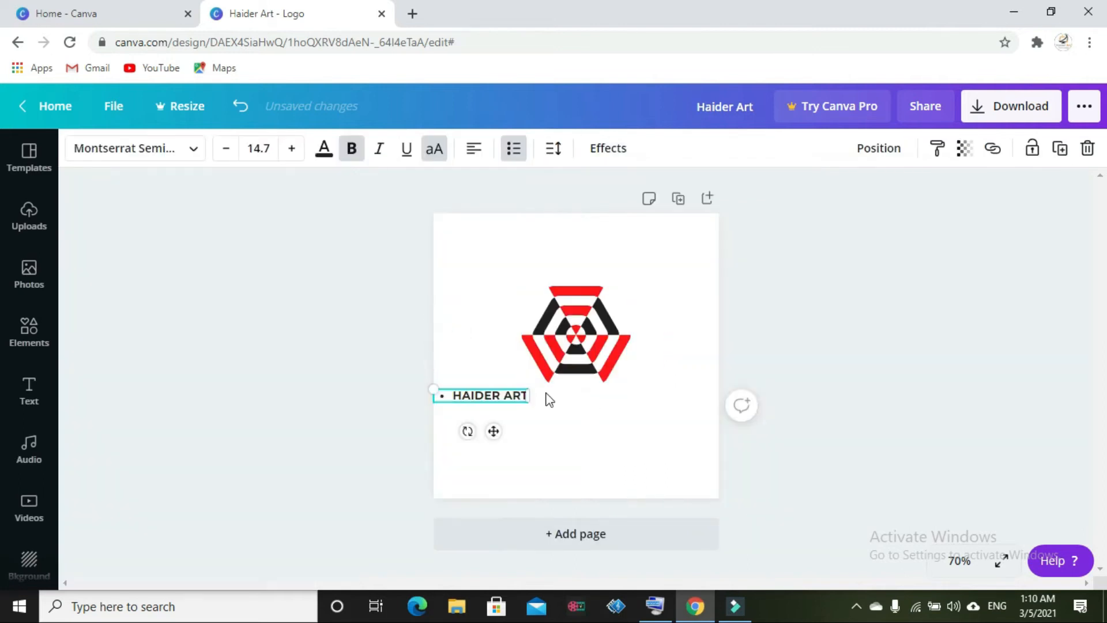
{"action": "left_click_drag", "start_coordinate": [522, 402], "coordinate": [659, 459]}
Step: Remove the bullet from the HAIDER ART text and centre the text directly under the emblem
{"action": "left_click", "coordinate": [490, 413]}
{"action": "key", "text": "BackSpace"}
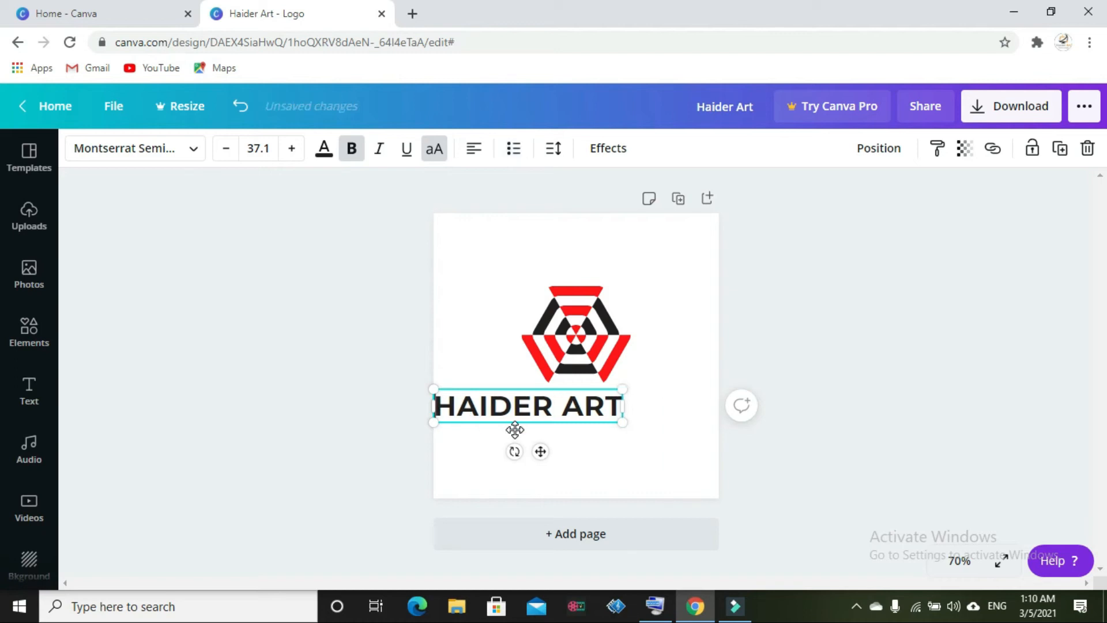
{"action": "left_click", "coordinate": [327, 358]}
{"action": "left_click_drag", "start_coordinate": [535, 404], "coordinate": [583, 402]}
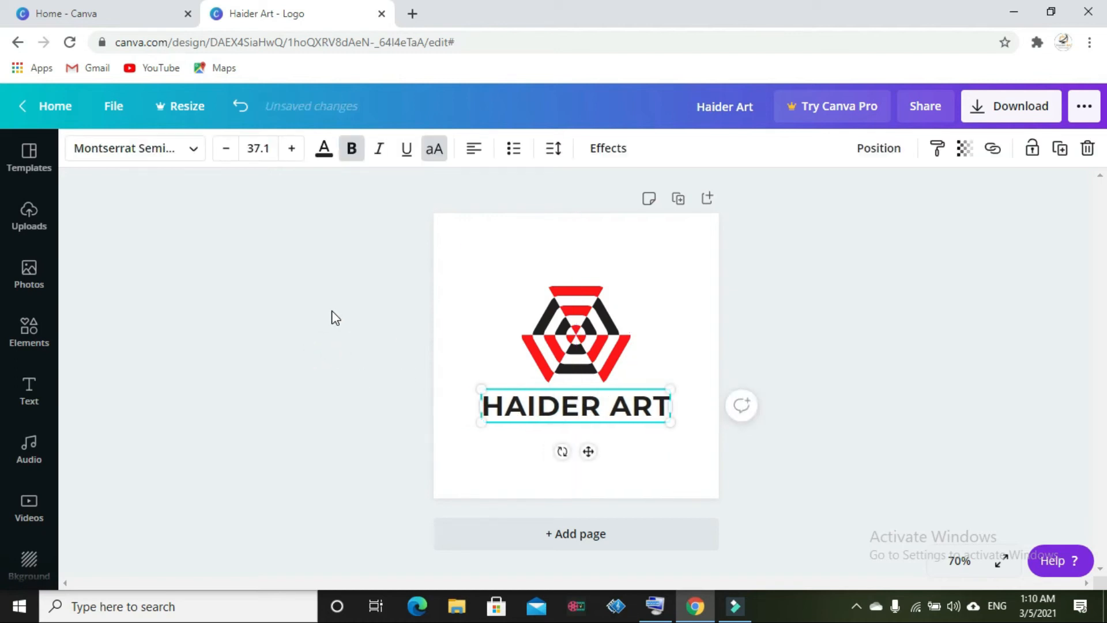
{"action": "left_click", "coordinate": [331, 311]}
Step: Try the underline and uppercase options on the HAIDER ART text, leaving it uppercase and not underlined
{"action": "left_click", "coordinate": [601, 407]}
{"action": "left_click", "coordinate": [402, 153]}
{"action": "left_click", "coordinate": [403, 153]}
{"action": "left_click", "coordinate": [437, 151]}
{"action": "left_click", "coordinate": [437, 151]}
{"action": "left_click", "coordinate": [437, 152]}
{"action": "left_click", "coordinate": [437, 151]}
{"action": "left_click", "coordinate": [436, 151]}
{"action": "left_click", "coordinate": [437, 152]}
{"action": "left_click", "coordinate": [302, 332]}
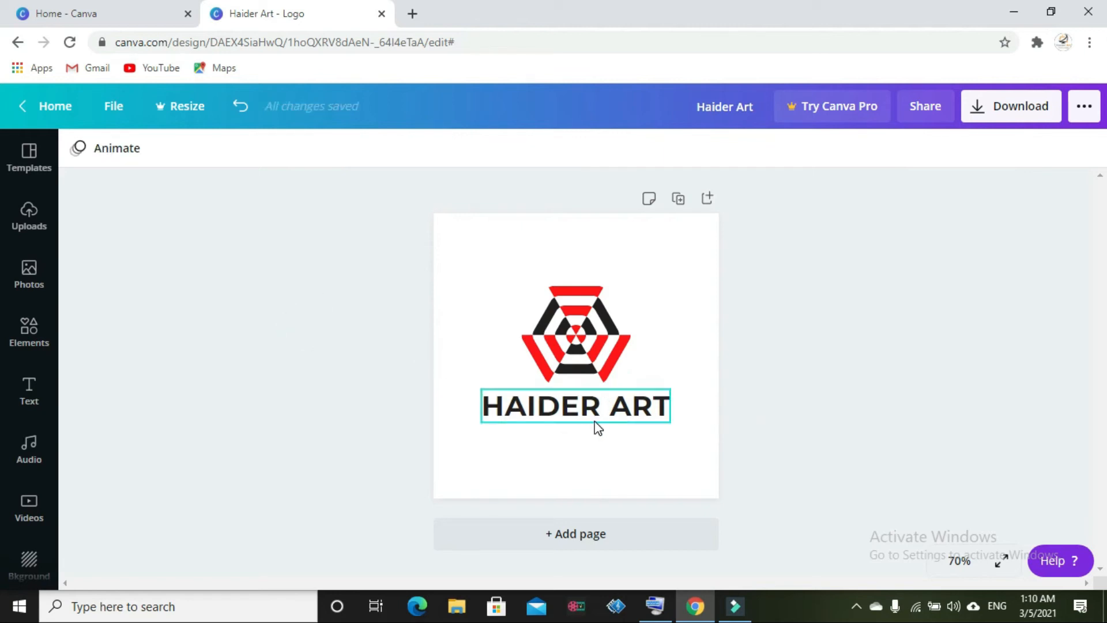
Step: Duplicate the HAIDER ART text and place the copy directly below the original
{"action": "left_click", "coordinate": [584, 402]}
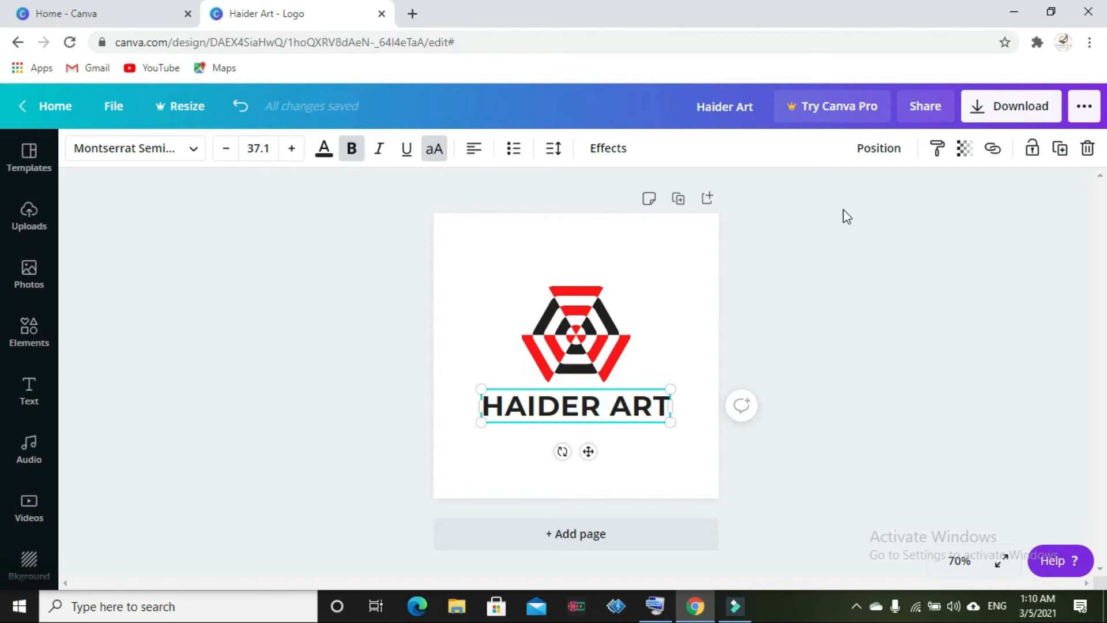
{"action": "left_click", "coordinate": [1058, 151]}
{"action": "left_click_drag", "start_coordinate": [595, 425], "coordinate": [586, 439]}
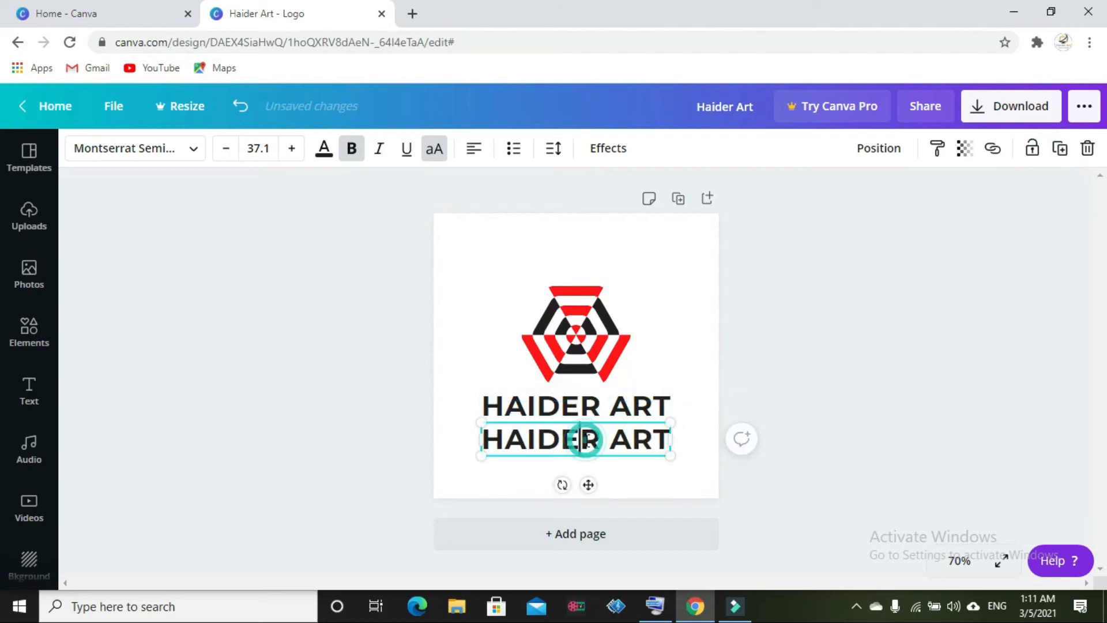
Step: Replace the duplicated line of text with TECHNOLOGY
{"action": "left_click", "coordinate": [656, 436]}
{"action": "left_click", "coordinate": [661, 434]}
{"action": "left_click", "coordinate": [666, 433]}
{"action": "left_click_drag", "start_coordinate": [667, 434], "coordinate": [492, 435]}
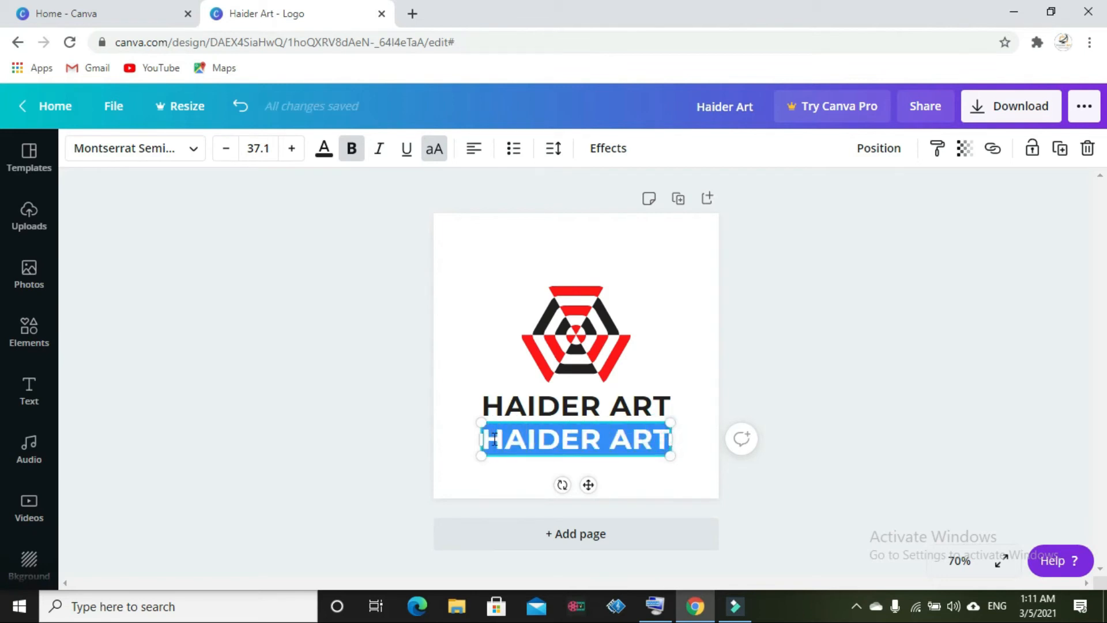
{"action": "key", "text": "BackSpace"}
{"action": "type", "text": "T"}
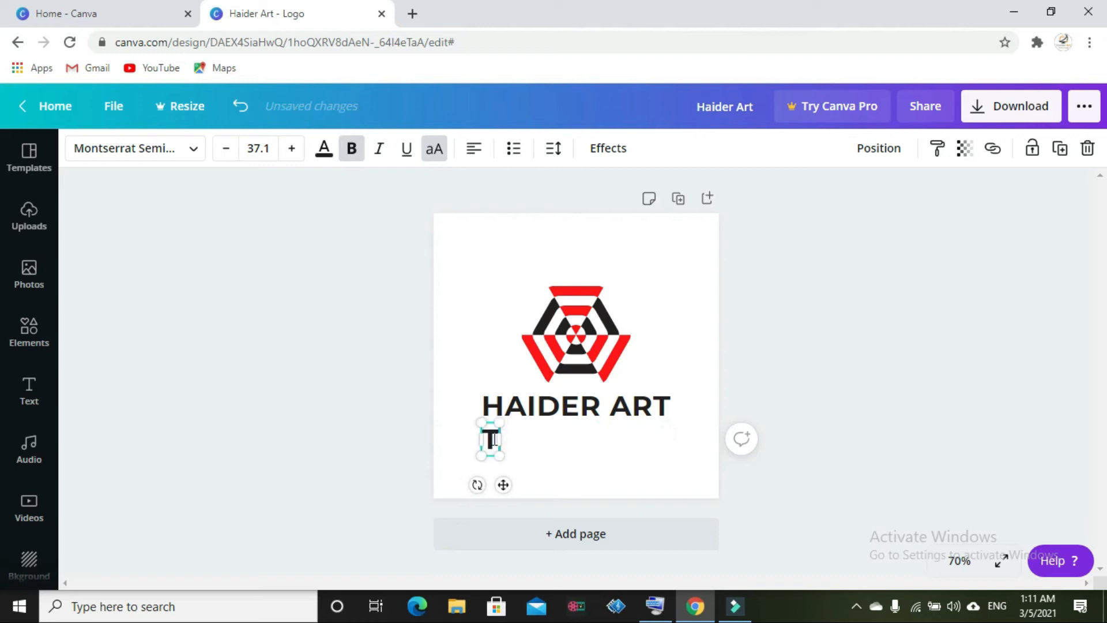
{"action": "type", "text": "ECHN"}
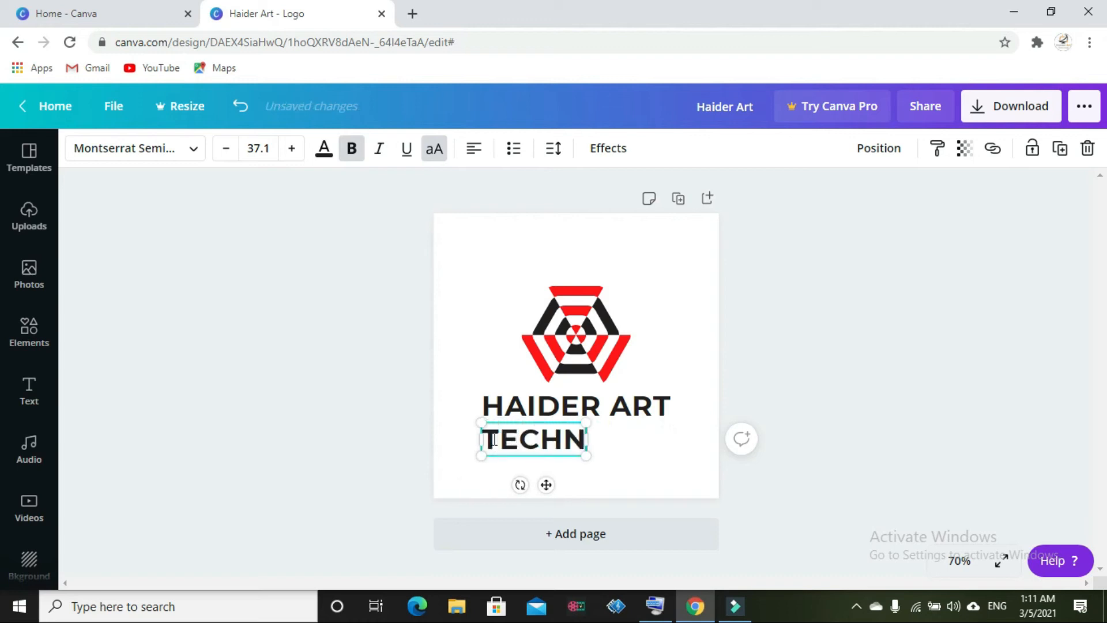
{"action": "type", "text": "OLOGY"}
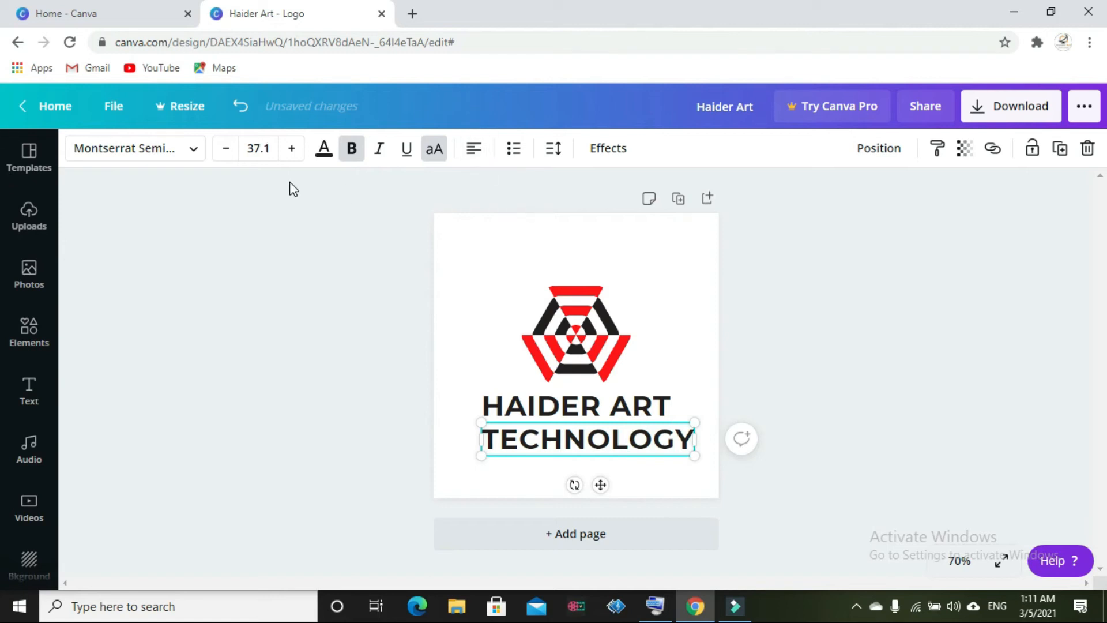
Step: Change the TECHNOLOGY text colour to red
{"action": "left_click", "coordinate": [322, 151]}
{"action": "left_click", "coordinate": [138, 310]}
{"action": "left_click", "coordinate": [347, 279]}
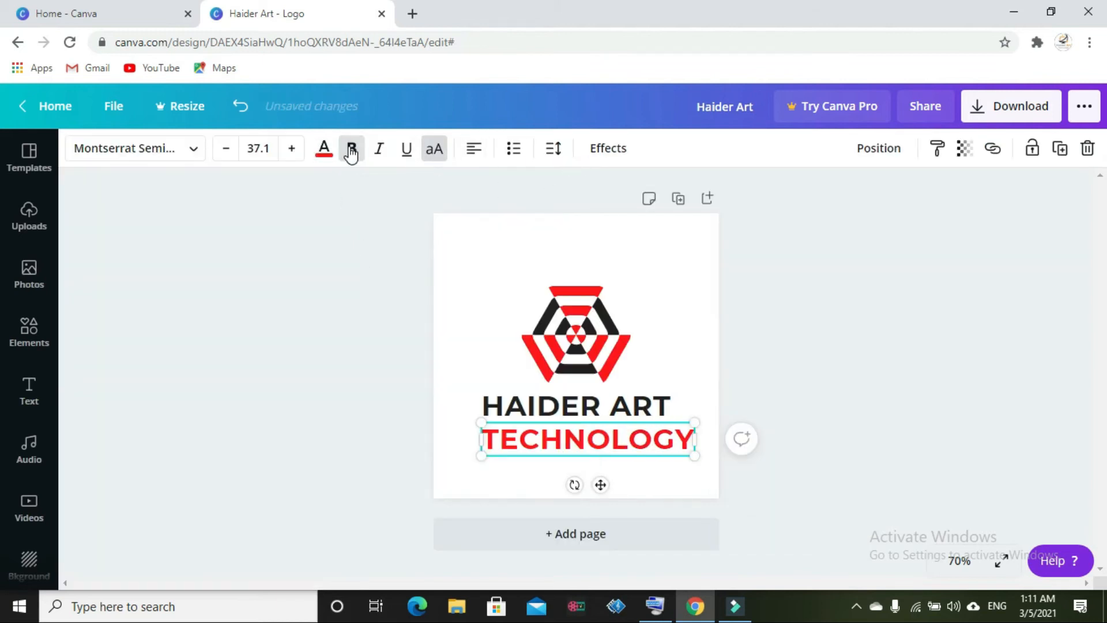
Step: Try the bold option on the TECHNOLOGY text, leaving it bold, and make it italic
{"action": "left_click", "coordinate": [351, 151]}
{"action": "left_click", "coordinate": [339, 264]}
{"action": "left_click", "coordinate": [518, 437]}
{"action": "left_click", "coordinate": [349, 151]}
{"action": "left_click", "coordinate": [346, 152]}
{"action": "left_click", "coordinate": [378, 152]}
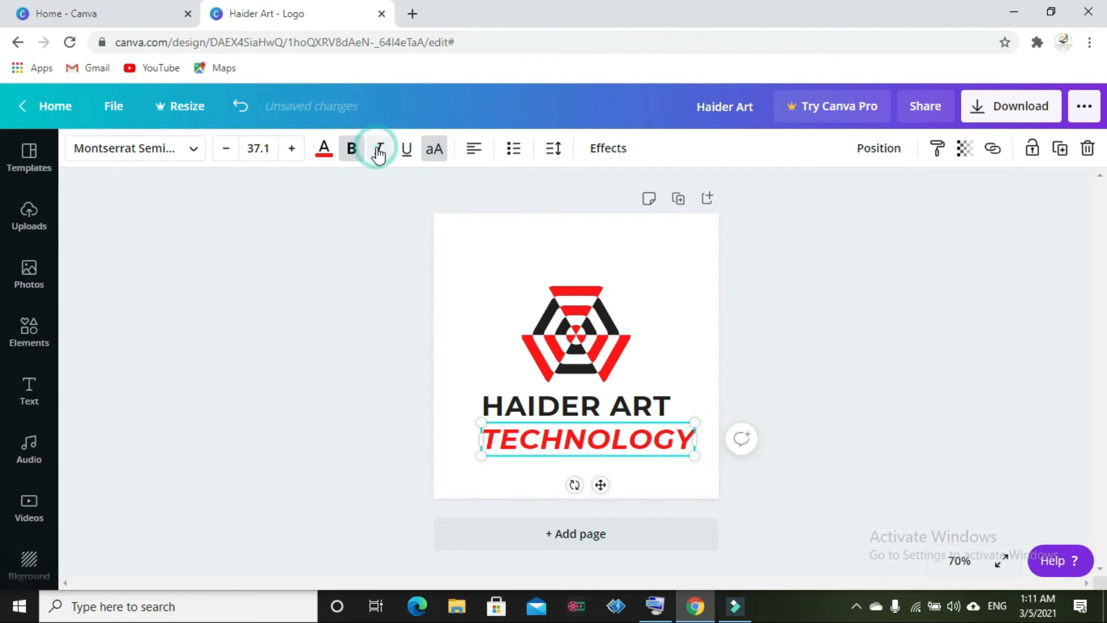
Step: Try underlining the Technology text, turn off its uppercase formatting, and centre it under HAIDER ART
{"action": "left_click", "coordinate": [404, 150]}
{"action": "left_click", "coordinate": [404, 150]}
{"action": "left_click", "coordinate": [433, 150]}
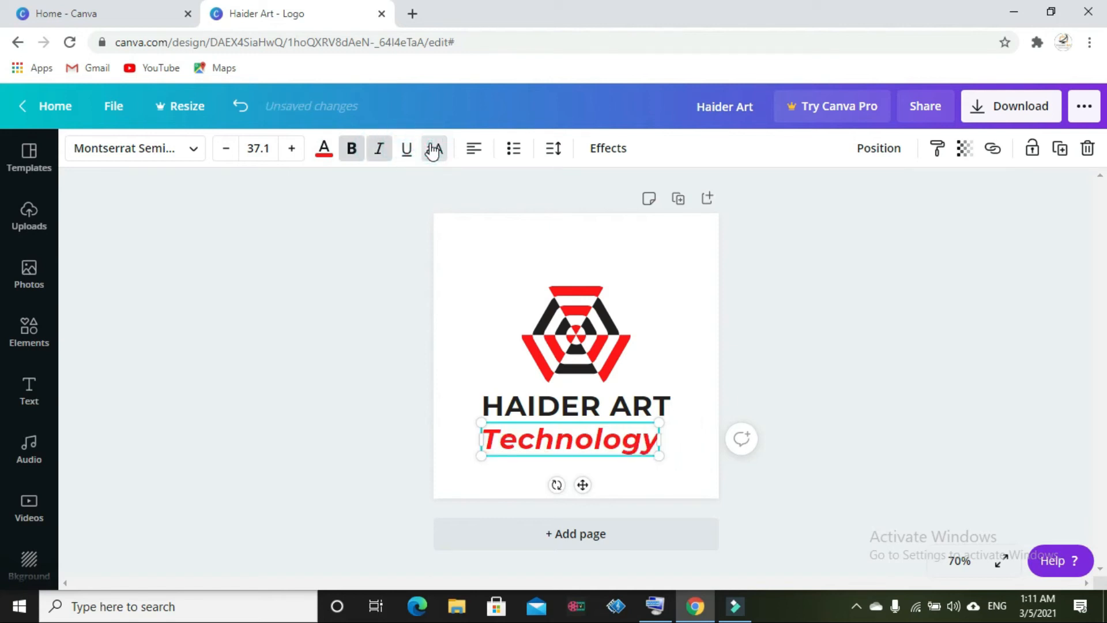
{"action": "left_click_drag", "start_coordinate": [569, 432], "coordinate": [577, 432]}
{"action": "left_click", "coordinate": [369, 373]}
Step: Try the Neon effect on the Technology text and replace it with a Curve effect reduced to a gentle upward arc
{"action": "left_click", "coordinate": [508, 445]}
{"action": "left_click", "coordinate": [604, 155]}
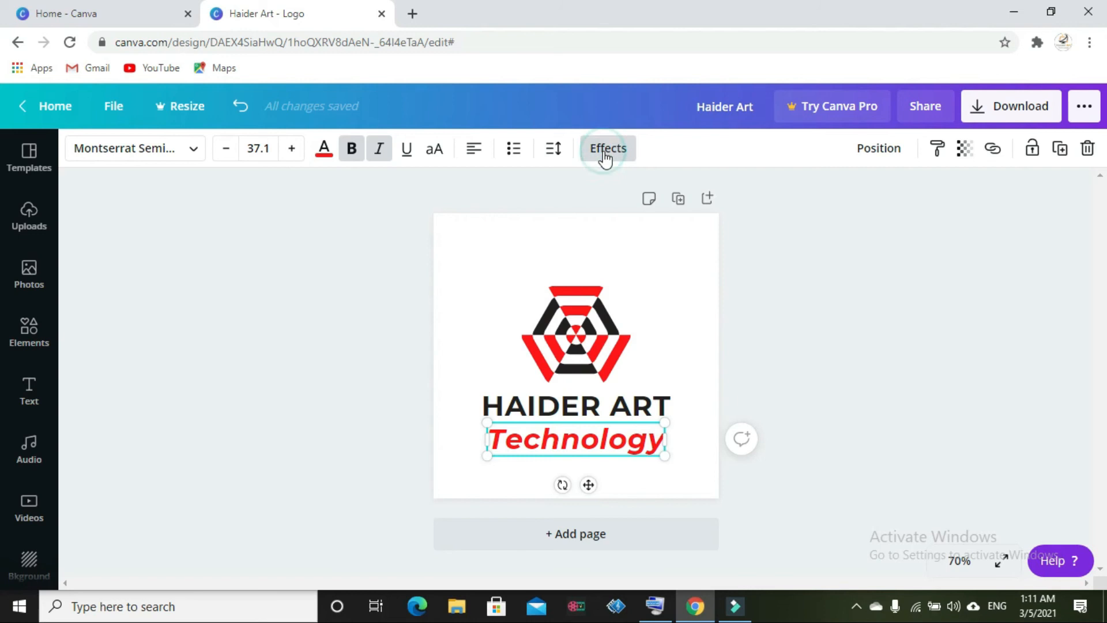
{"action": "left_click", "coordinate": [212, 444]}
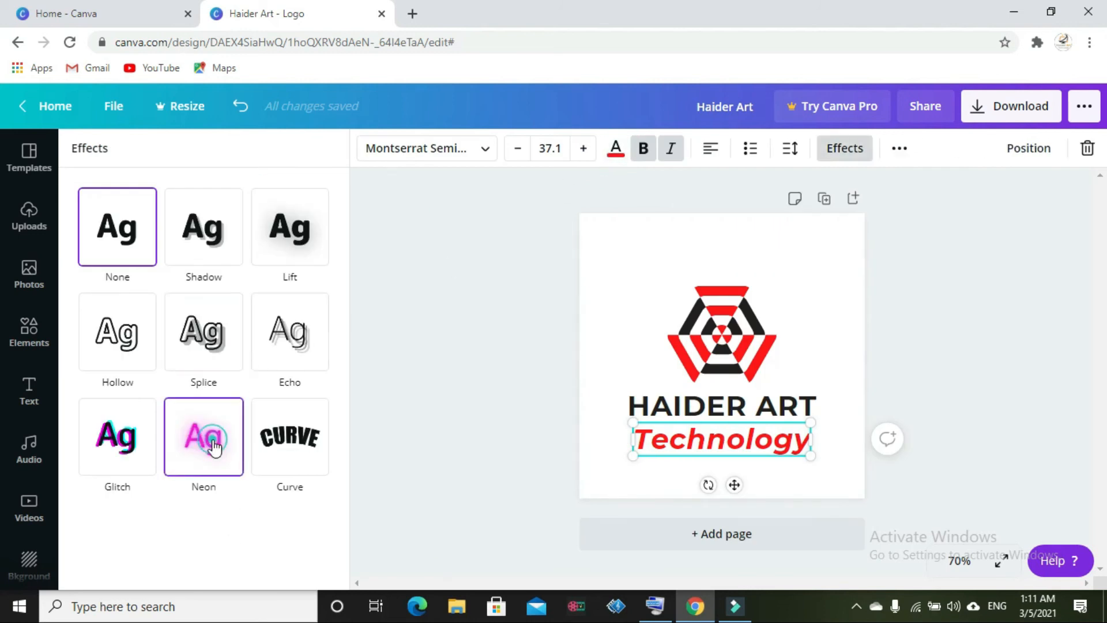
{"action": "left_click", "coordinate": [118, 248]}
{"action": "left_click", "coordinate": [303, 416]}
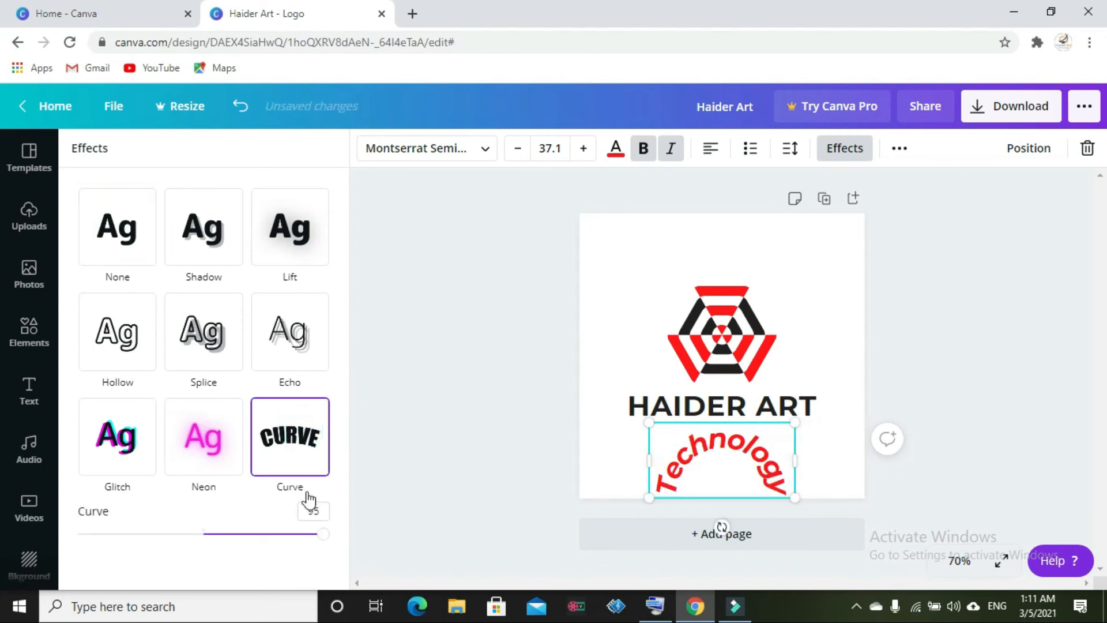
{"action": "left_click_drag", "start_coordinate": [312, 536], "coordinate": [229, 534]}
{"action": "left_click", "coordinate": [426, 454]}
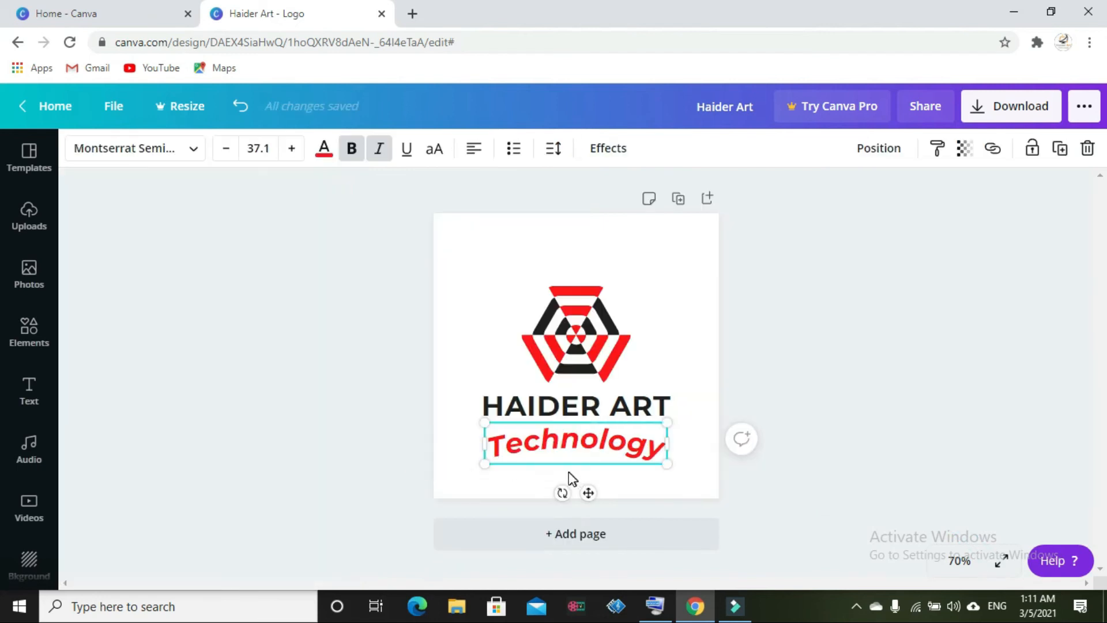
Step: Browse the available fonts for the Technology text without choosing a different one
{"action": "left_click", "coordinate": [157, 148]}
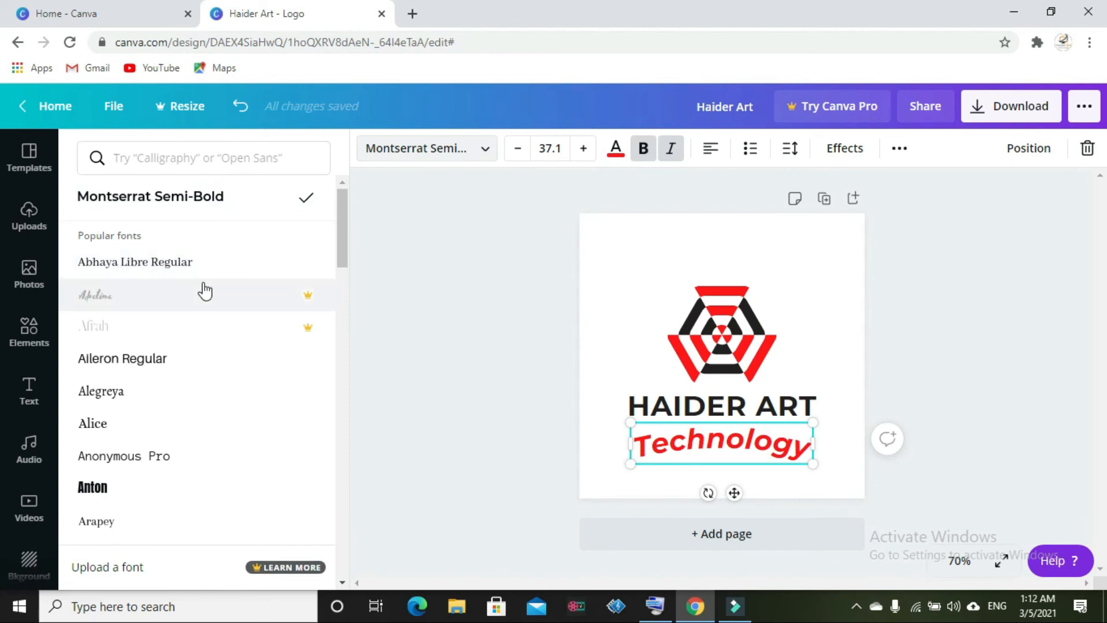
{"action": "scroll", "coordinate": [196, 312], "scroll_direction": "down", "scroll_amount": 4}
{"action": "scroll", "coordinate": [192, 323], "scroll_direction": "up", "scroll_amount": 2}
{"action": "scroll", "coordinate": [192, 322], "scroll_direction": "down", "scroll_amount": 15}
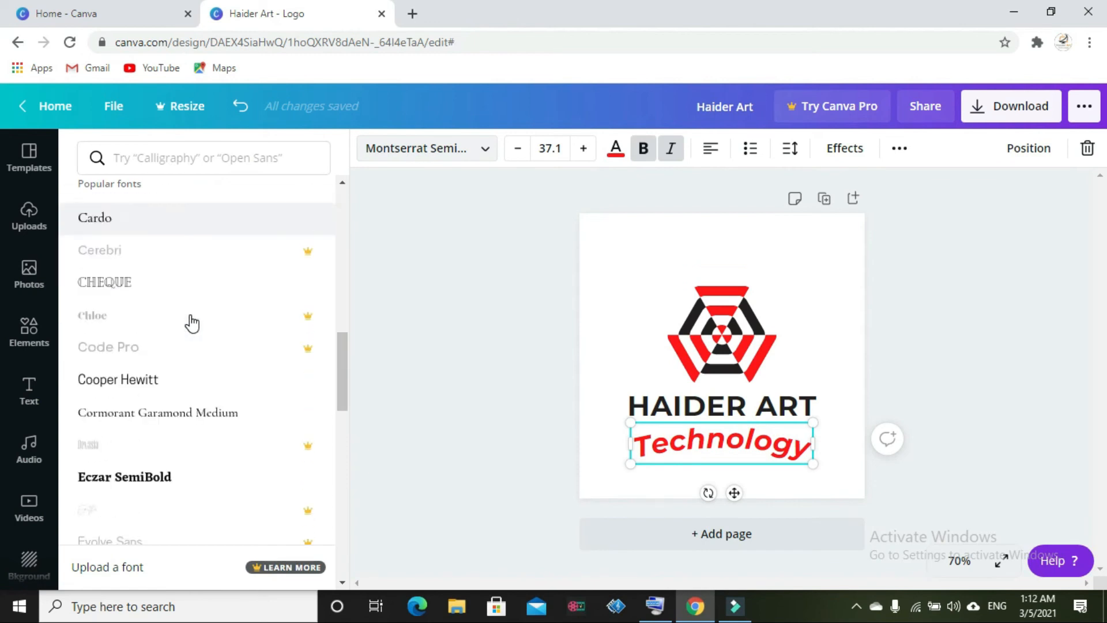
{"action": "scroll", "coordinate": [192, 323], "scroll_direction": "down", "scroll_amount": 5}
{"action": "left_click", "coordinate": [450, 277]}
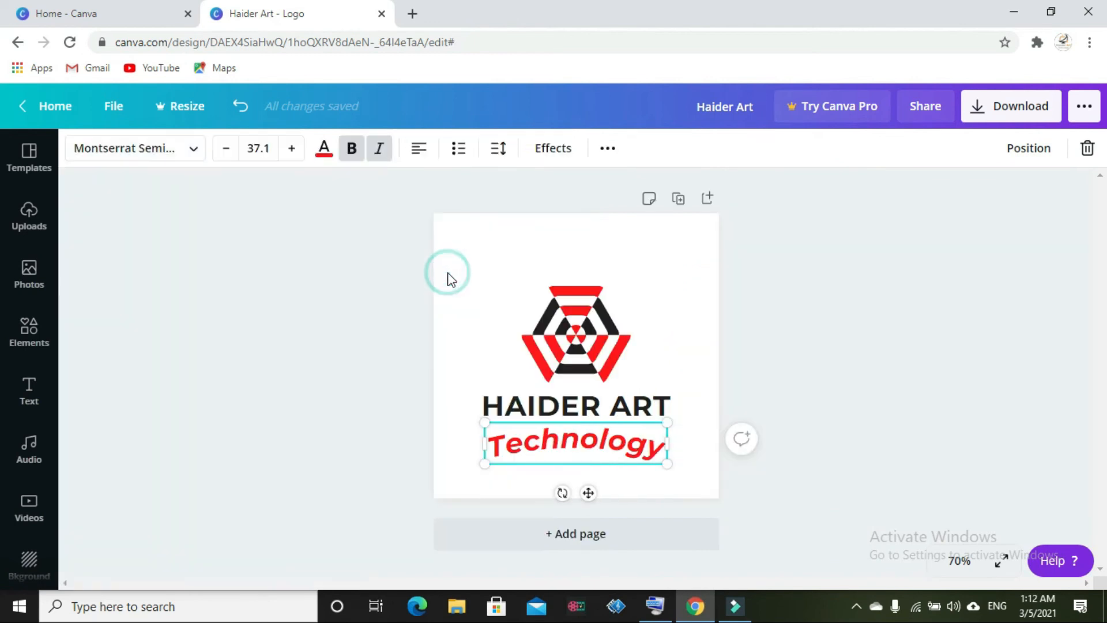
{"action": "left_click", "coordinate": [378, 308]}
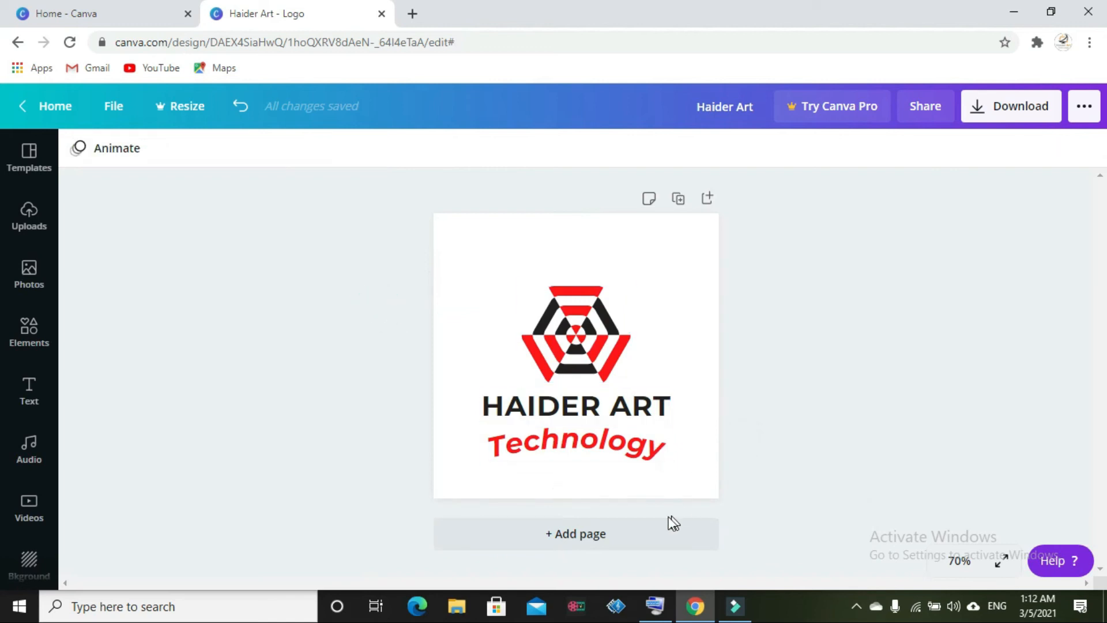
Step: Look through the publishing and sharing options for the finished logo
{"action": "left_click", "coordinate": [1083, 107]}
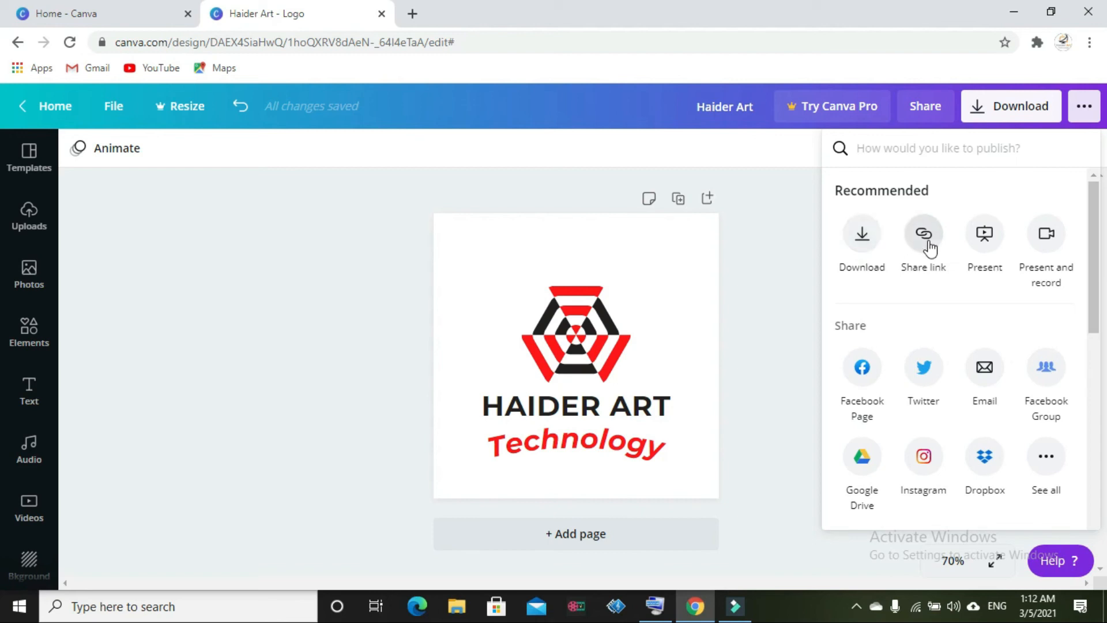
{"action": "scroll", "coordinate": [929, 444], "scroll_direction": "down", "scroll_amount": 4}
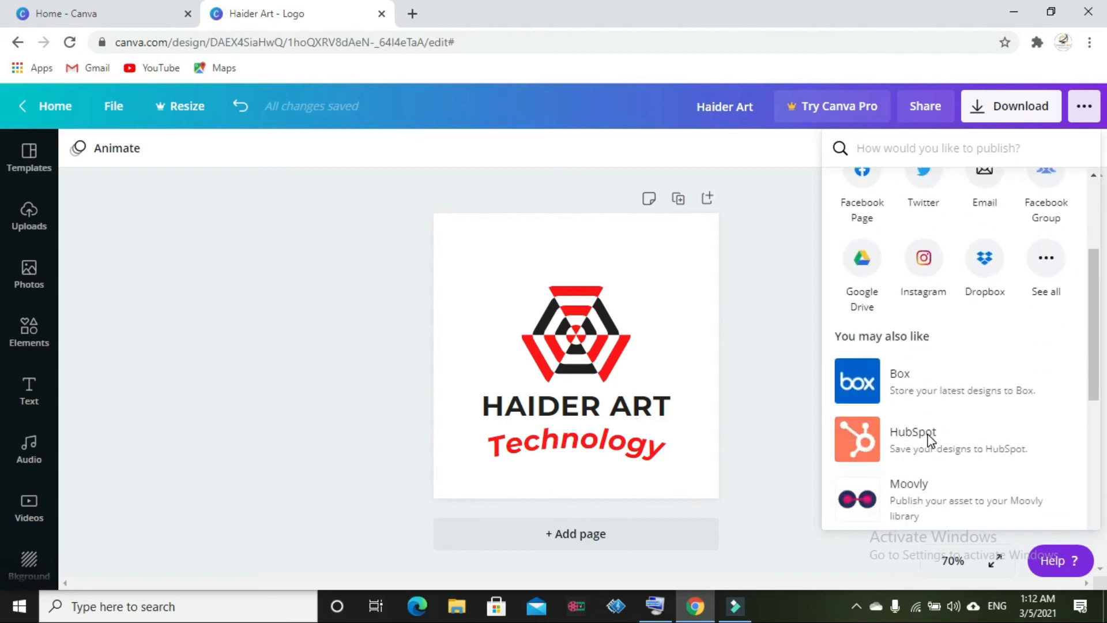
{"action": "scroll", "coordinate": [929, 442], "scroll_direction": "up", "scroll_amount": 5}
{"action": "scroll", "coordinate": [929, 443], "scroll_direction": "down", "scroll_amount": 10}
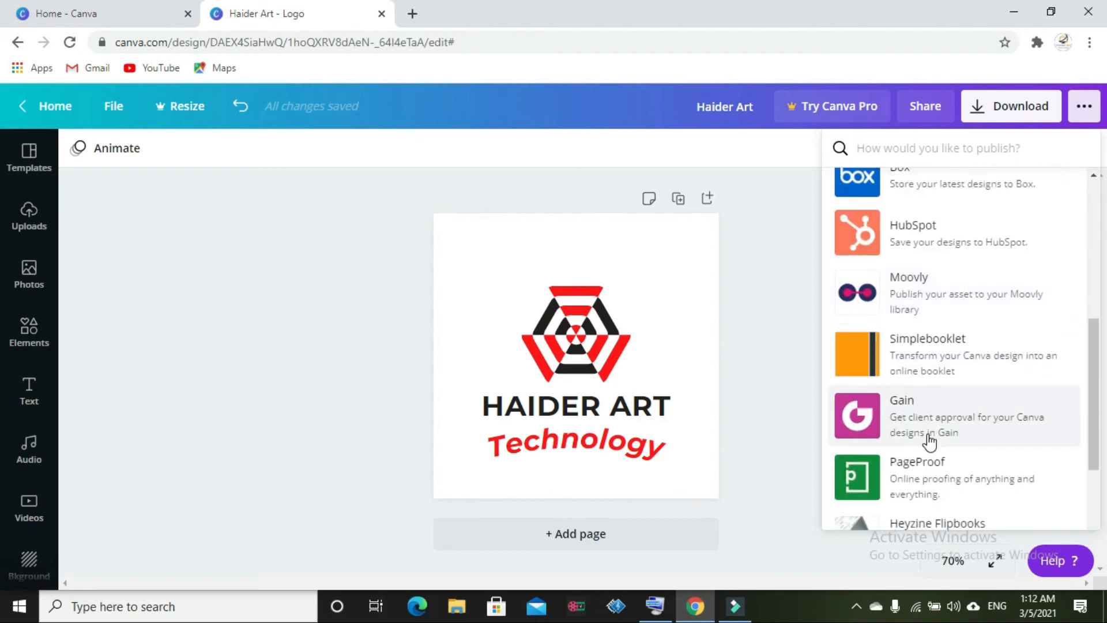
{"action": "scroll", "coordinate": [926, 440], "scroll_direction": "up", "scroll_amount": 10}
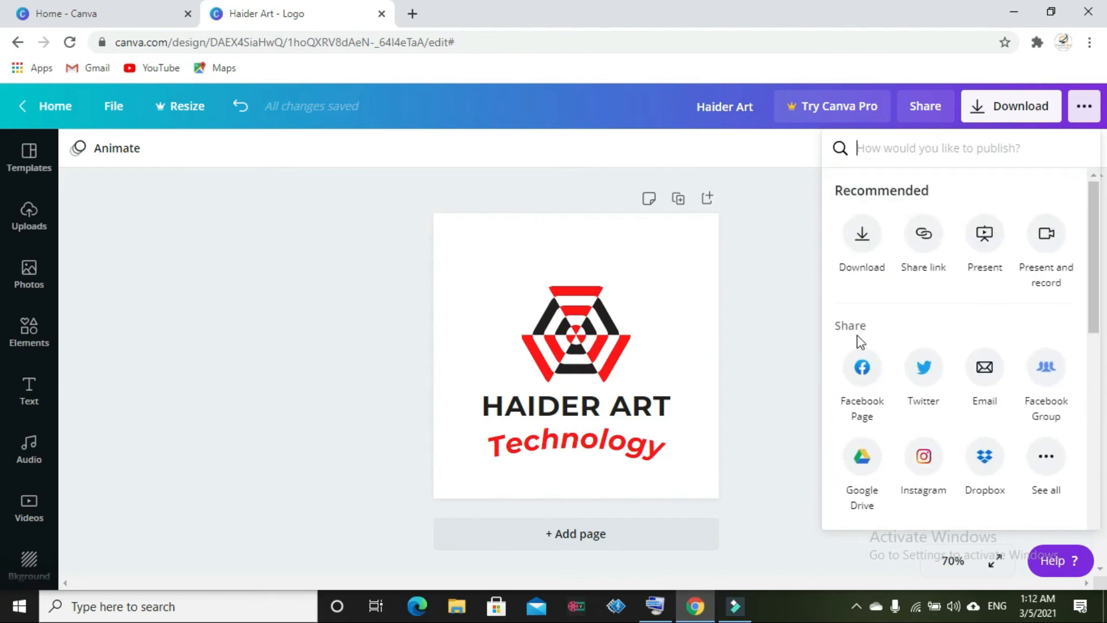
Step: Try to enable a transparent background in the logo's PNG download settings
{"action": "left_click", "coordinate": [871, 242]}
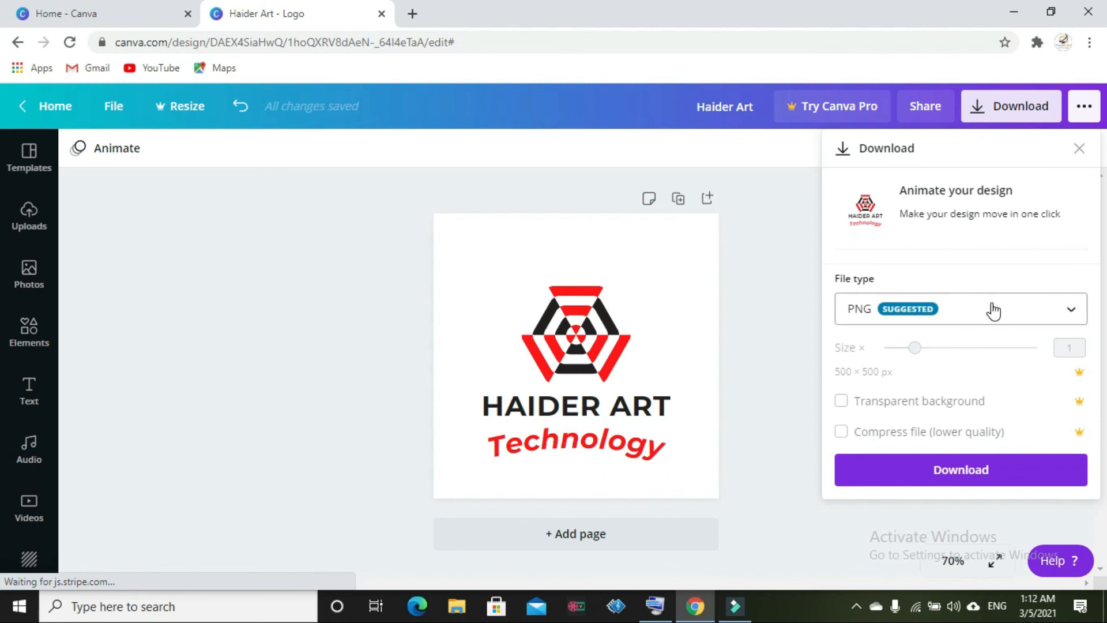
{"action": "left_click", "coordinate": [841, 401]}
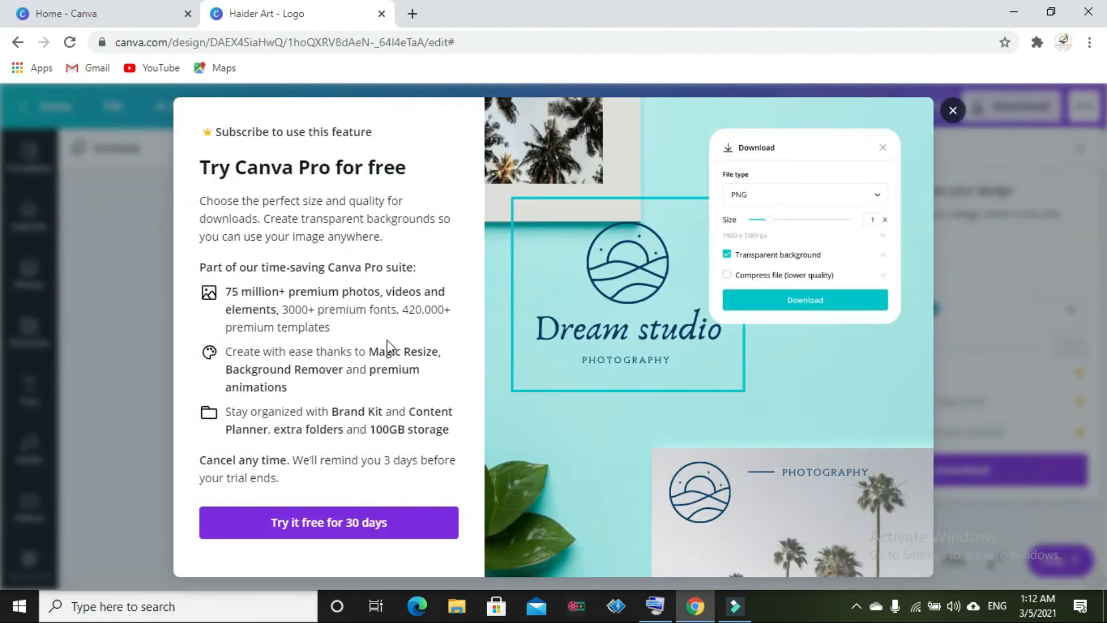
{"action": "left_click", "coordinate": [951, 112]}
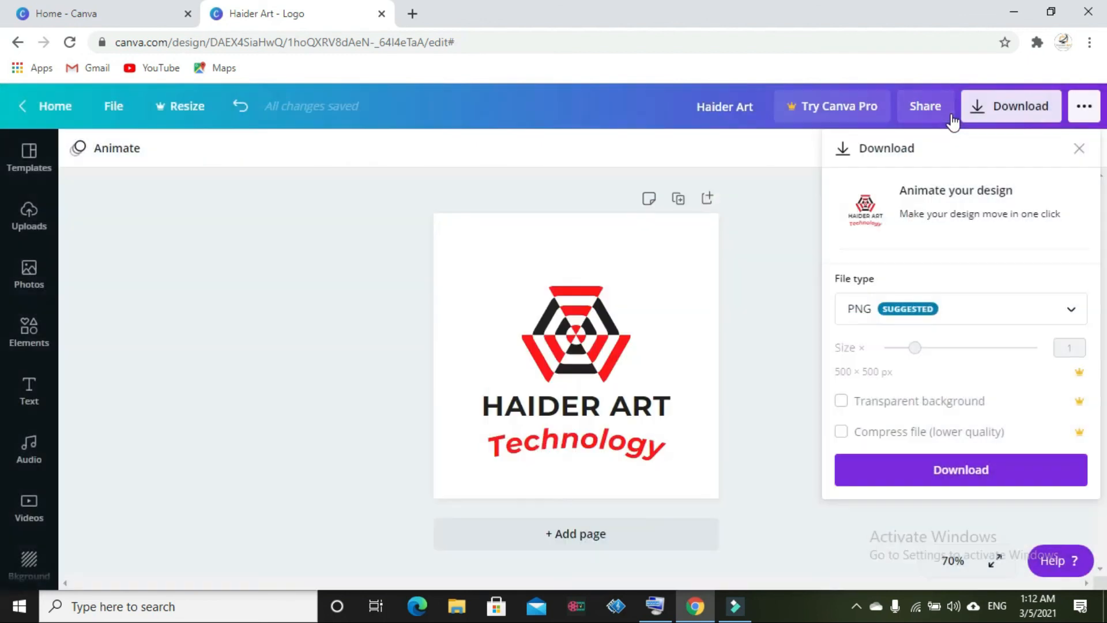
Step: Download the logo as a PNG file
{"action": "left_click", "coordinate": [1004, 118]}
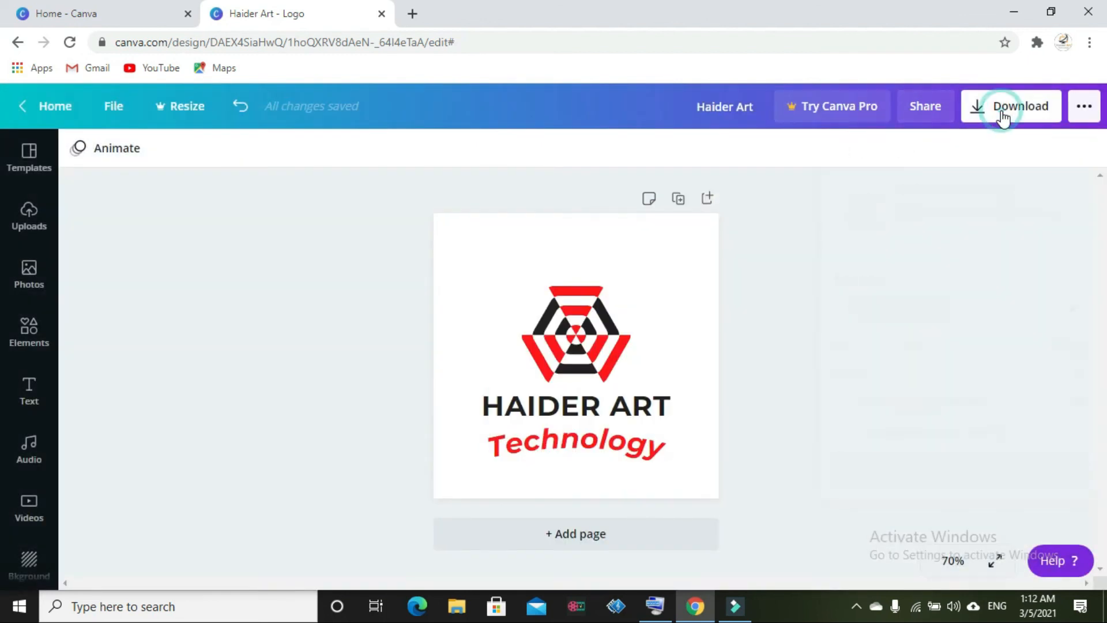
{"action": "left_click", "coordinate": [1004, 118]}
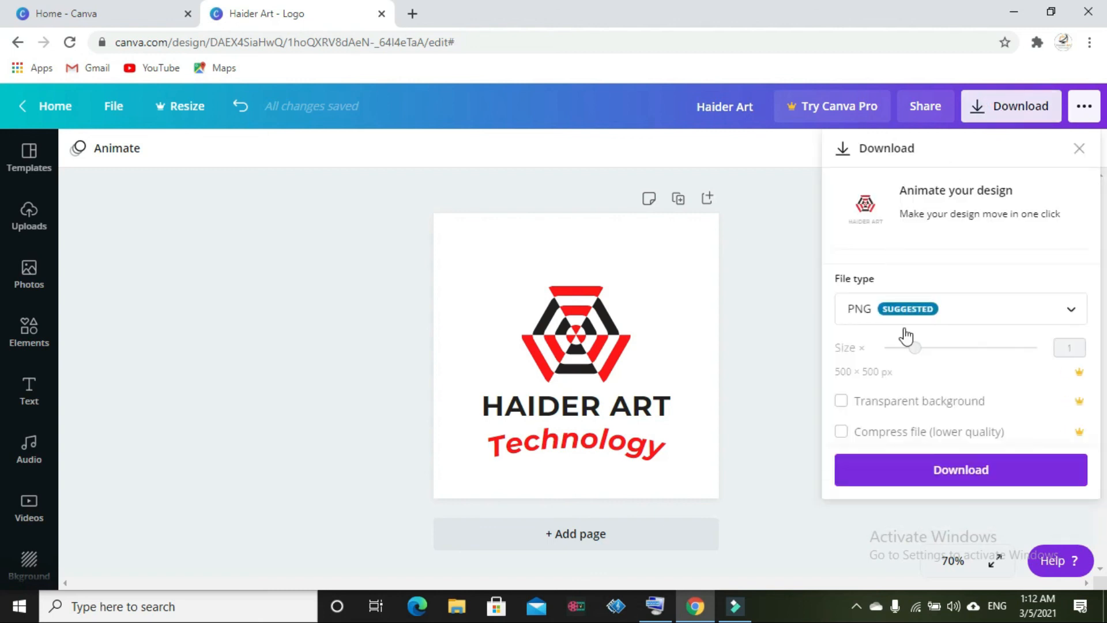
{"action": "left_click", "coordinate": [950, 470]}
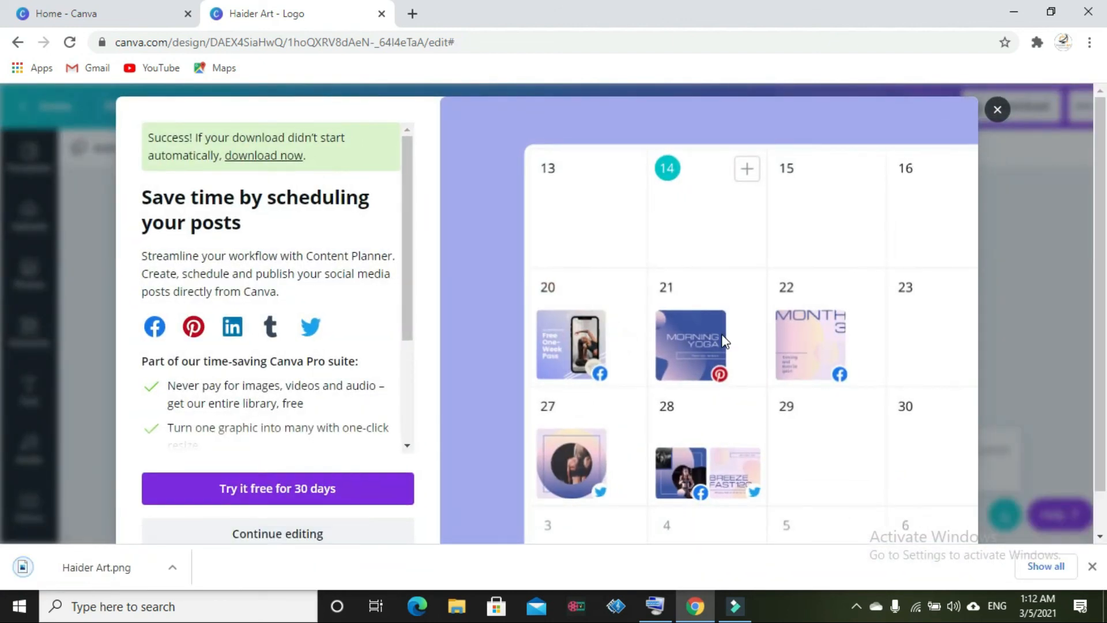
Step: Open the browser's download list and show Haider Art.png in its folder
{"action": "key", "text": "ctrl+j"}
{"action": "left_click", "coordinate": [405, 261]}
{"action": "left_click", "coordinate": [410, 269]}
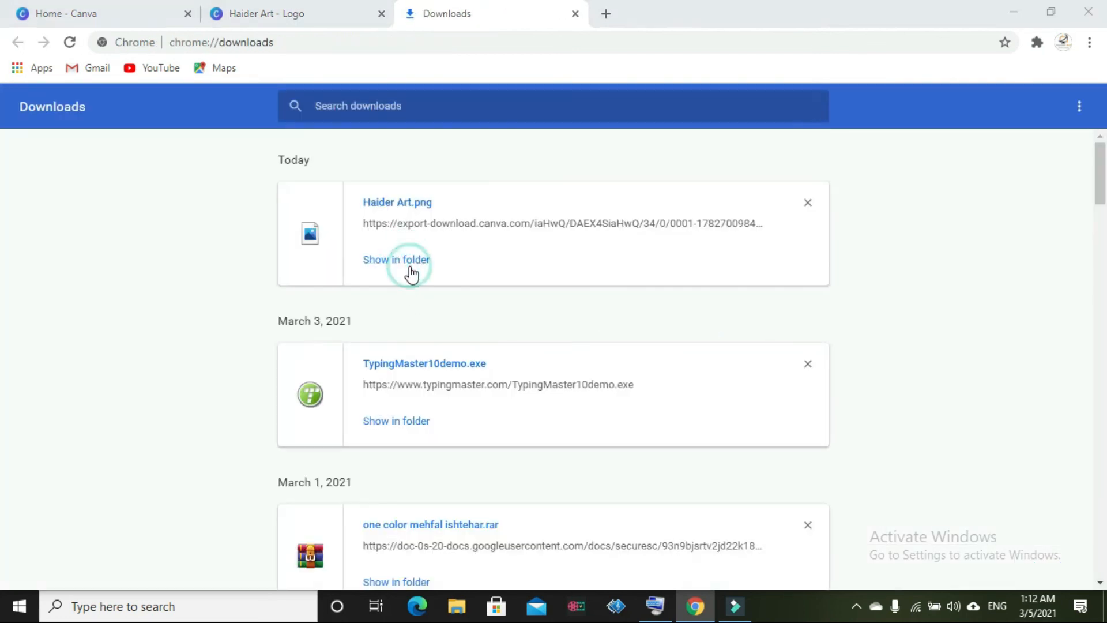